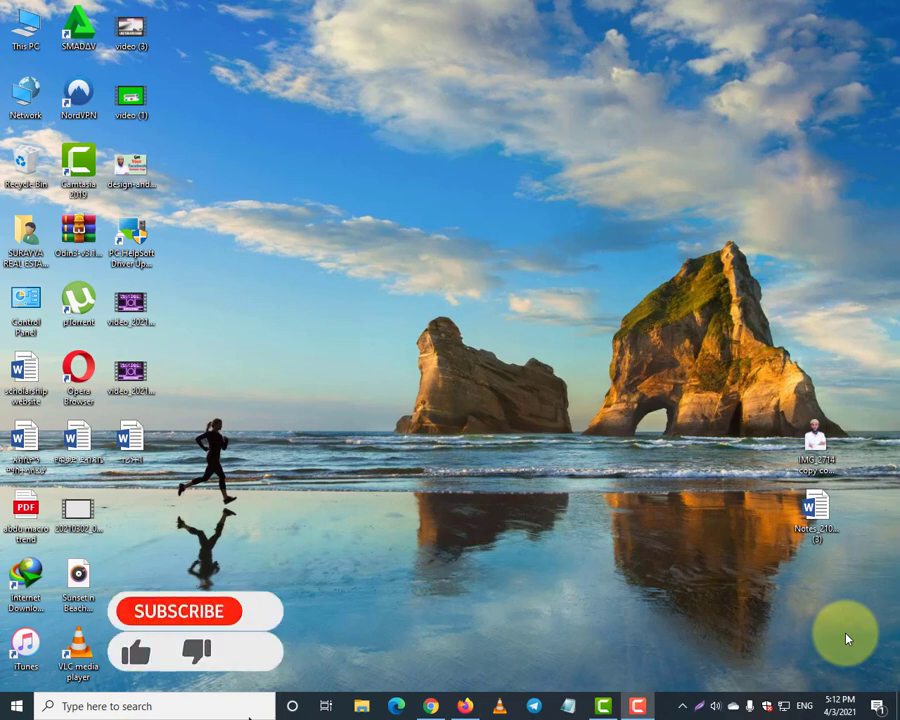
# - Switch to Chrome and open the publisher account sign-up form from the Star-Clicks home page
pyautogui.click(431, 708)
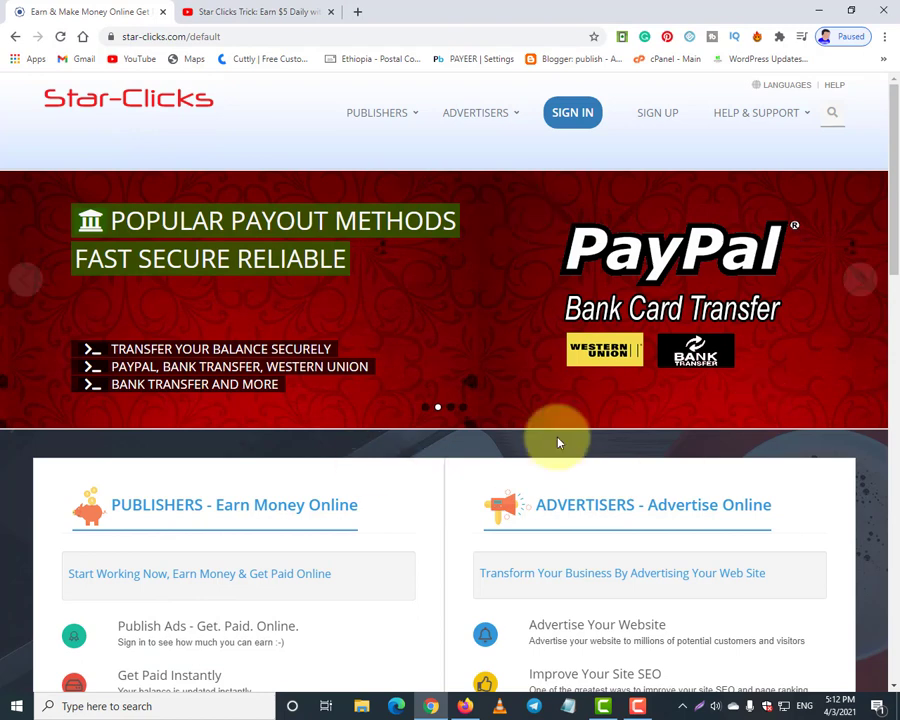
pyautogui.scroll(-1, 300, 340)
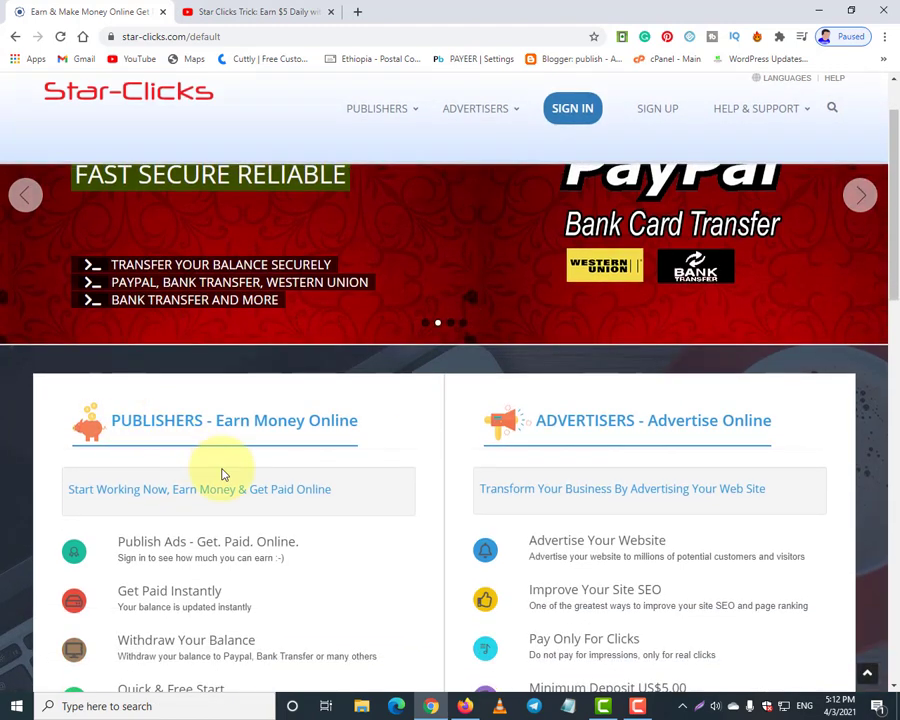
pyautogui.scroll(-1, 220, 474)
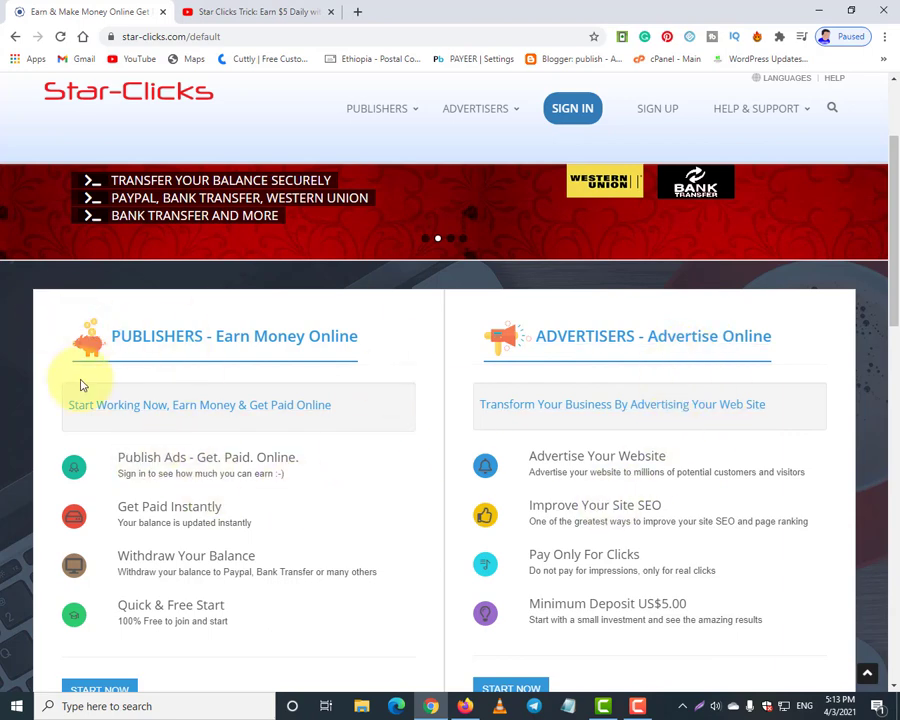
pyautogui.scroll(-1, 110, 370)
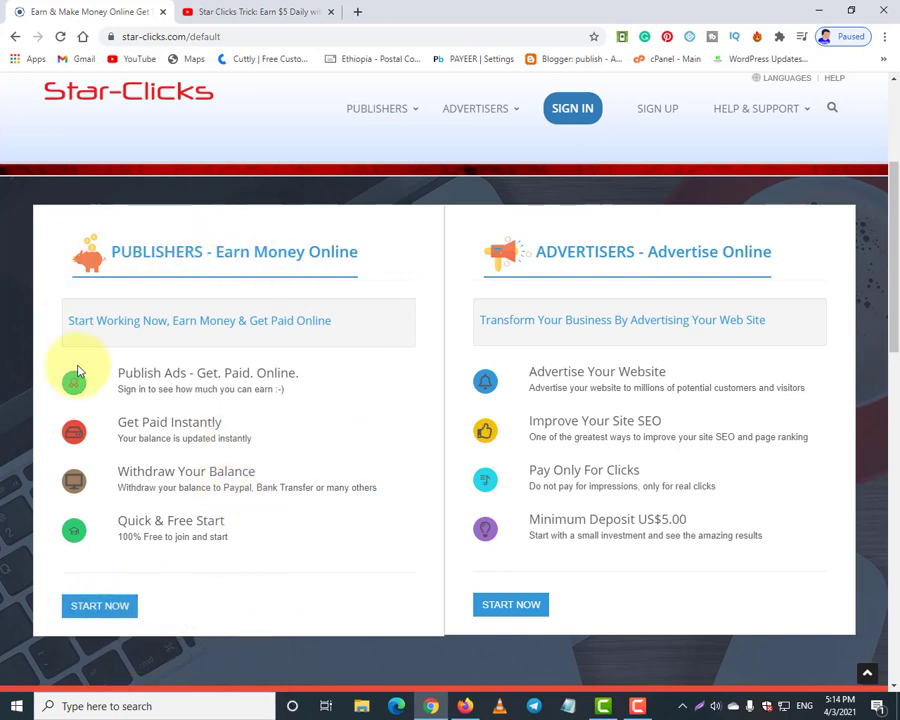
pyautogui.click(100, 607)
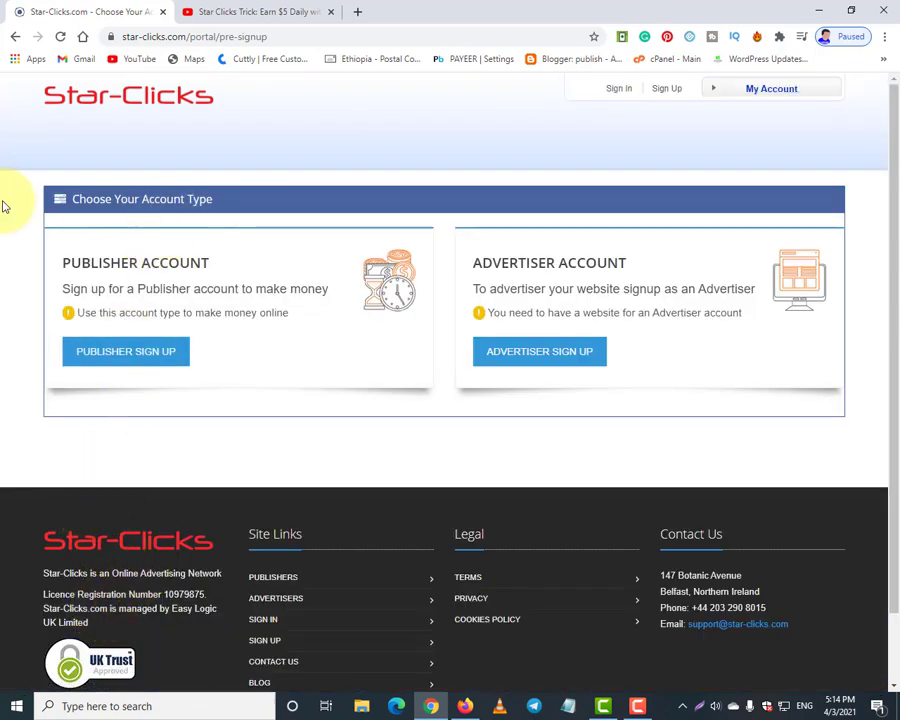
pyautogui.click(133, 358)
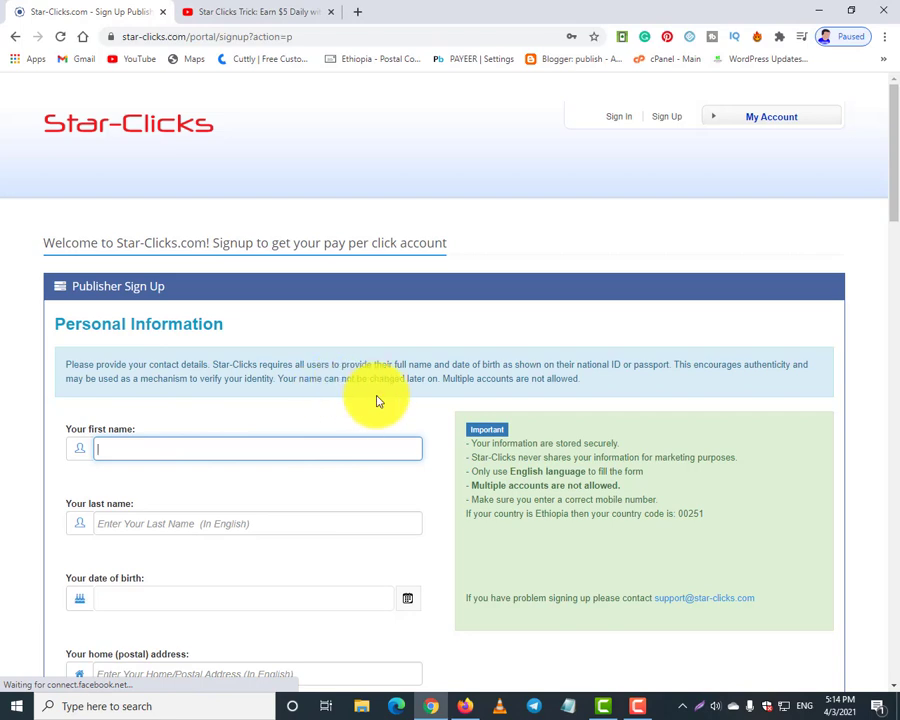
# - Examine the publisher sign-up form's fields, from personal information through sign-in details and account security to the referral ID
pyautogui.scroll(-2, 402, 502)
pyautogui.scroll(-1, 256, 306)
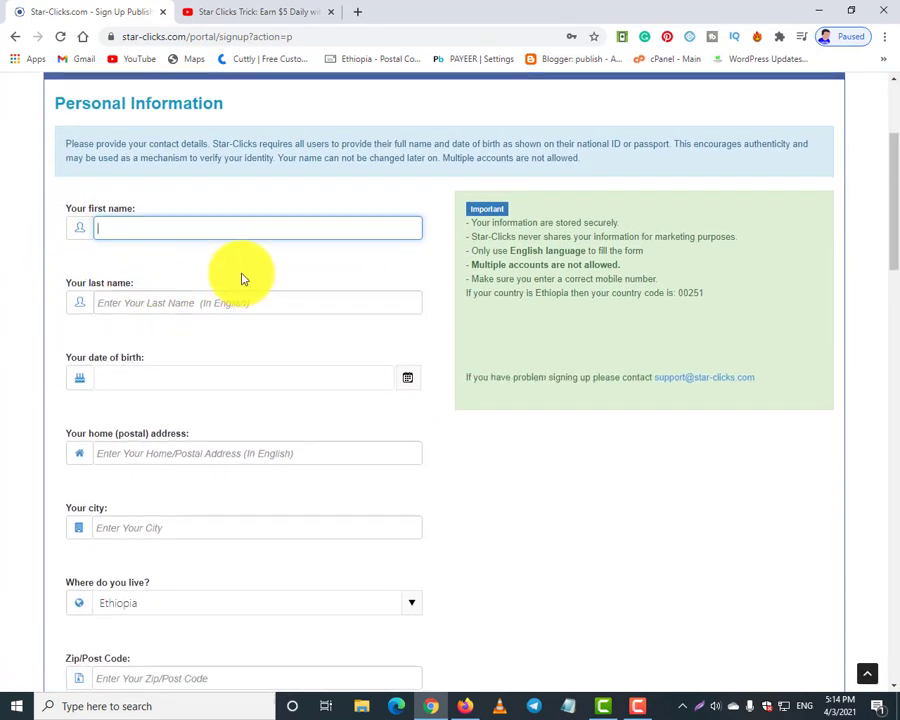
pyautogui.scroll(-1, 174, 295)
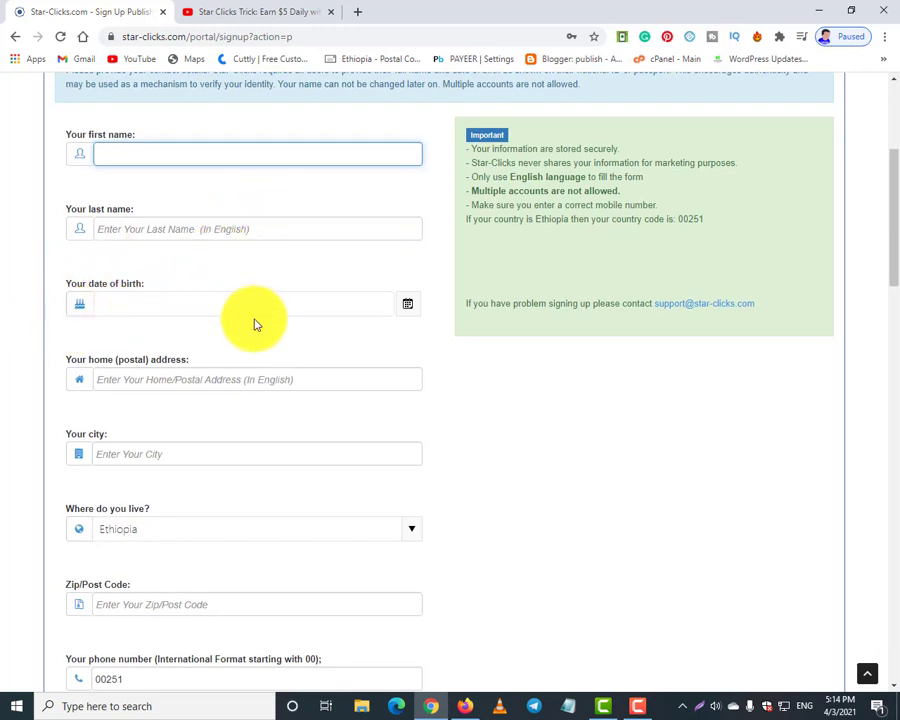
pyautogui.click(297, 355)
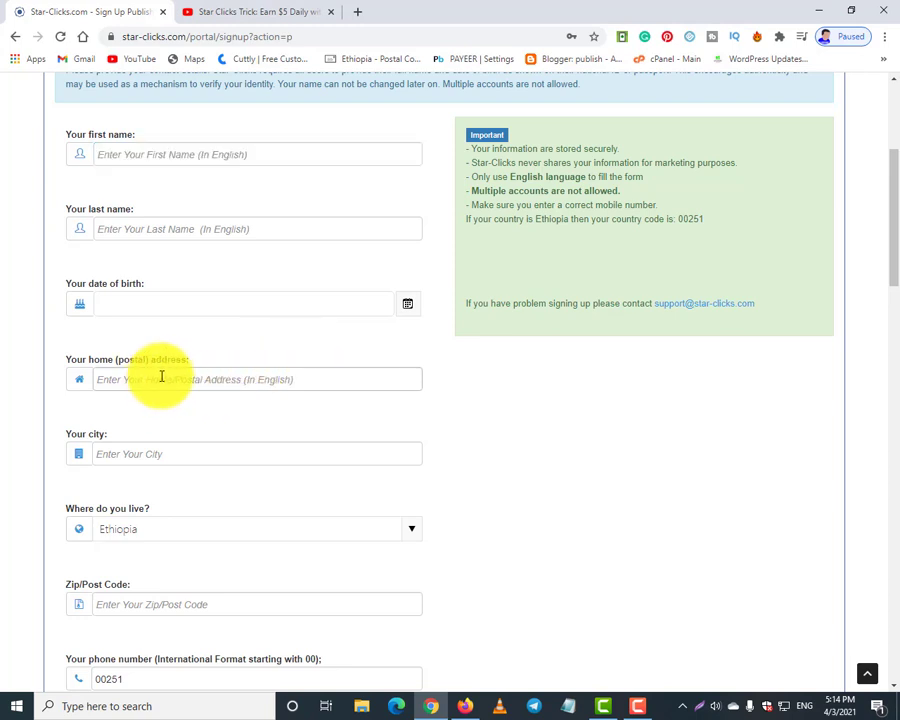
pyautogui.scroll(-1, 157, 378)
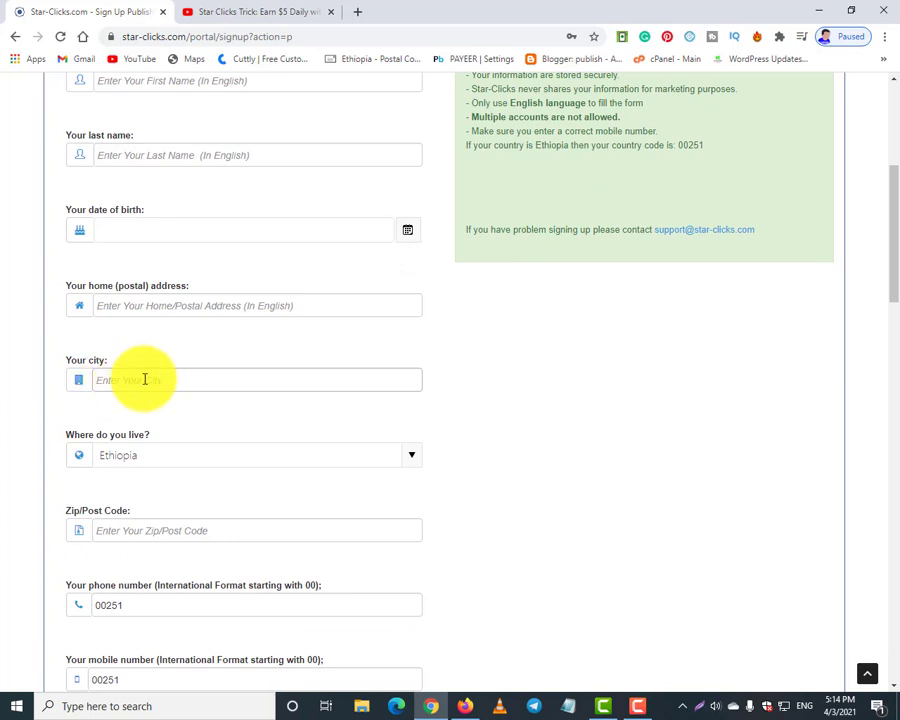
pyautogui.scroll(-2, 144, 376)
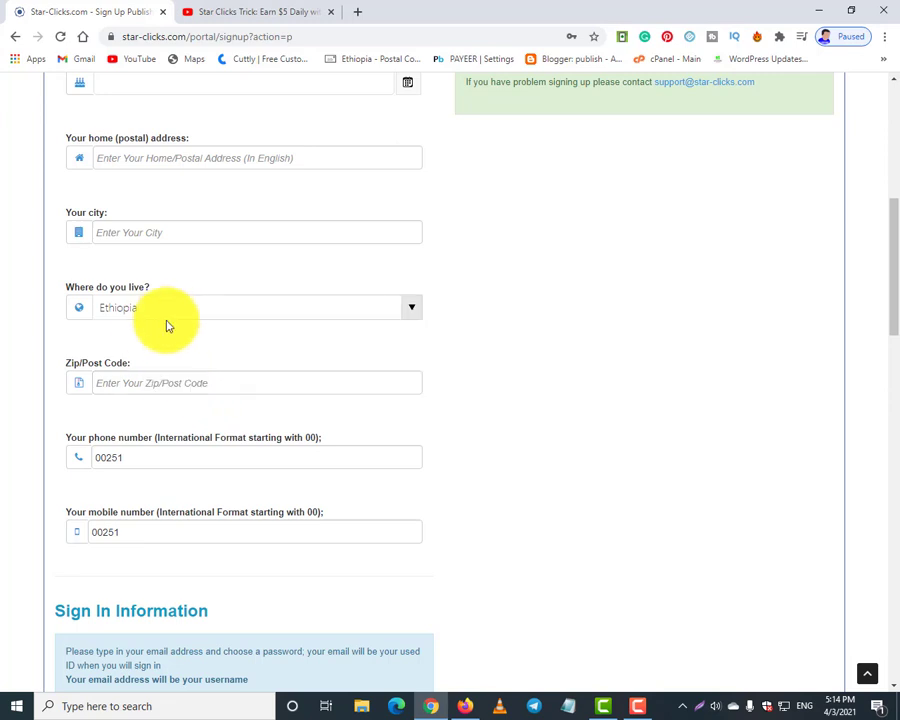
pyautogui.scroll(-1, 128, 356)
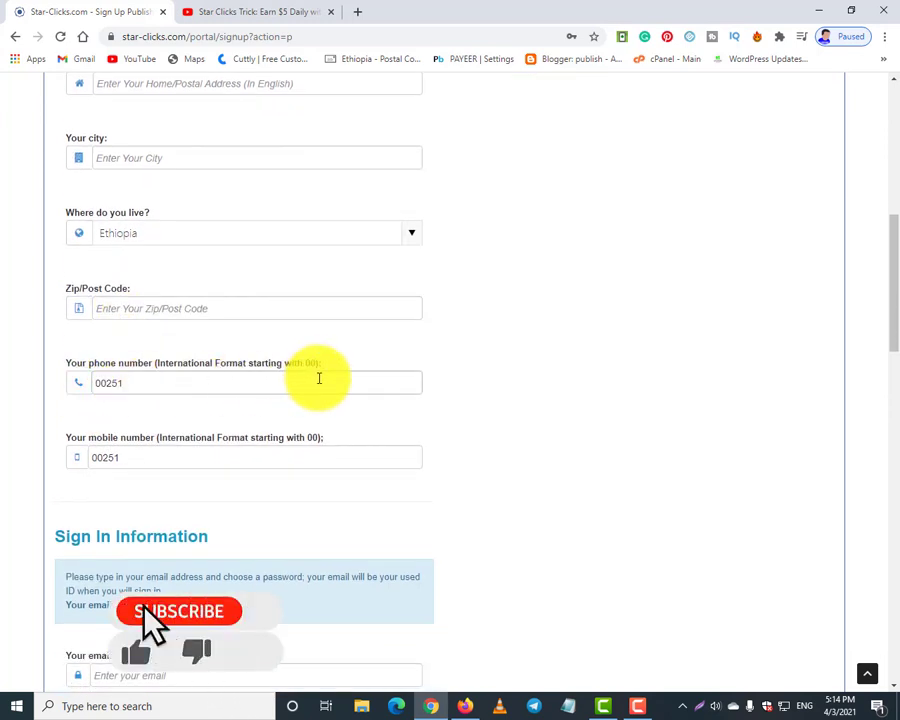
pyautogui.scroll(-3, 173, 325)
pyautogui.scroll(-2, 240, 428)
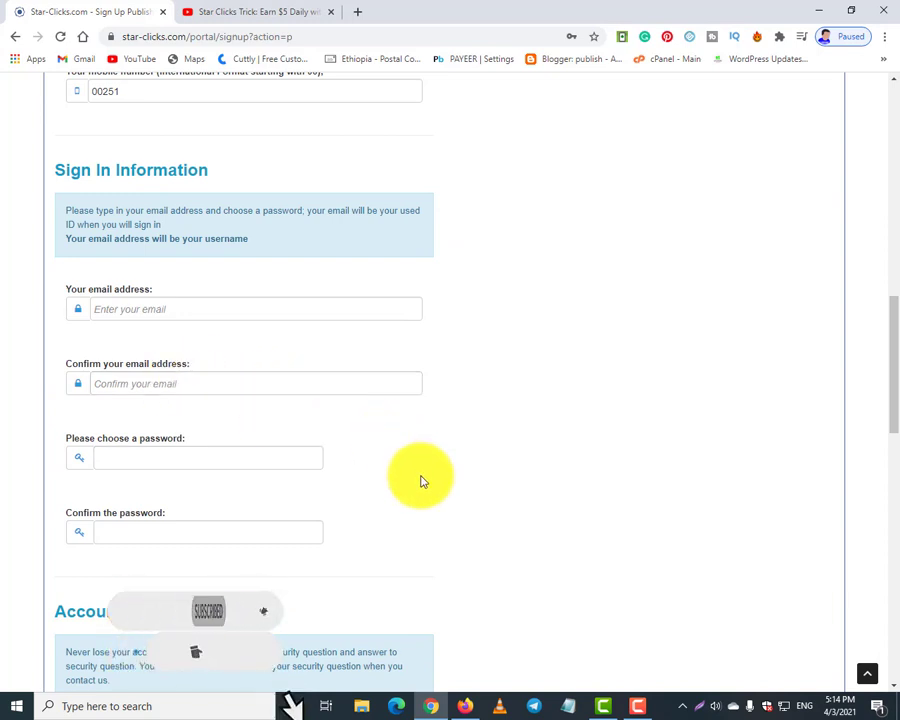
pyautogui.scroll(-3, 112, 494)
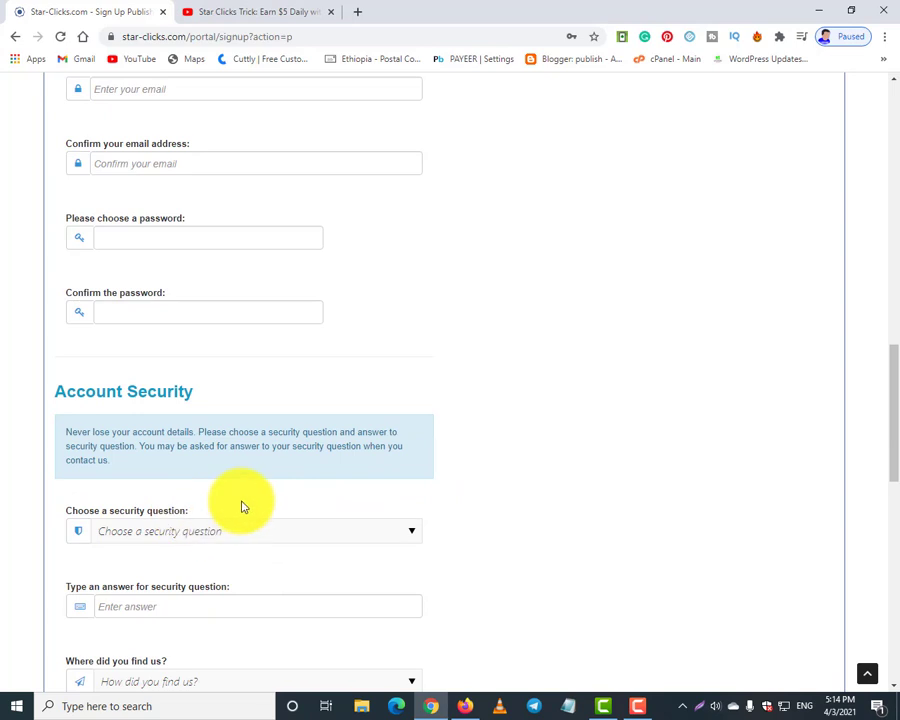
pyautogui.scroll(-2, 520, 500)
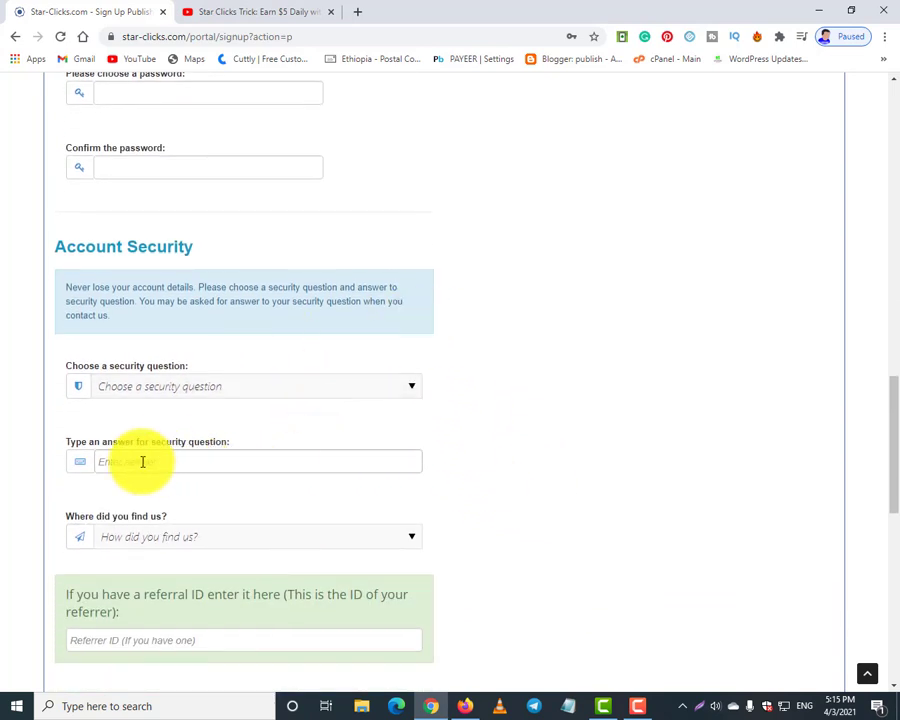
pyautogui.scroll(-1, 330, 500)
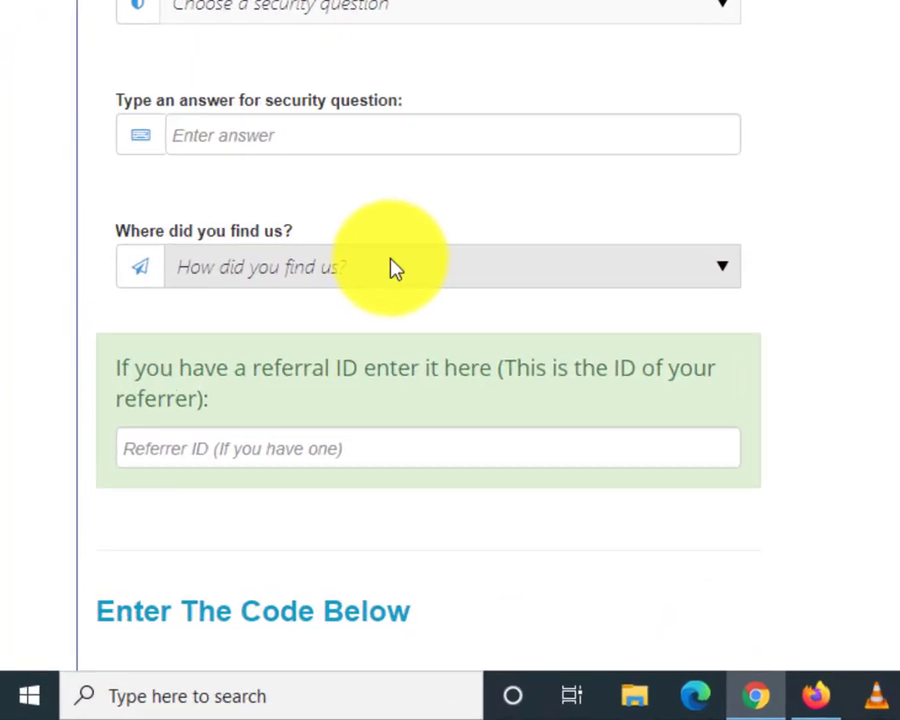
pyautogui.scroll(-1, 536, 326)
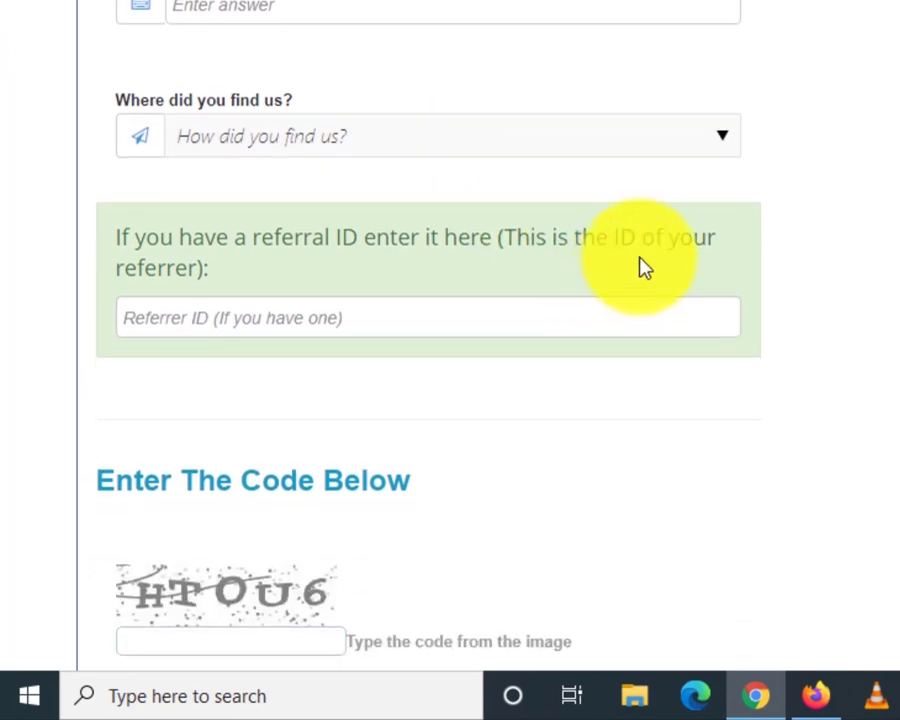
# - Answer the "Where did you find us?" question with A Friend or Family
pyautogui.click(731, 144)
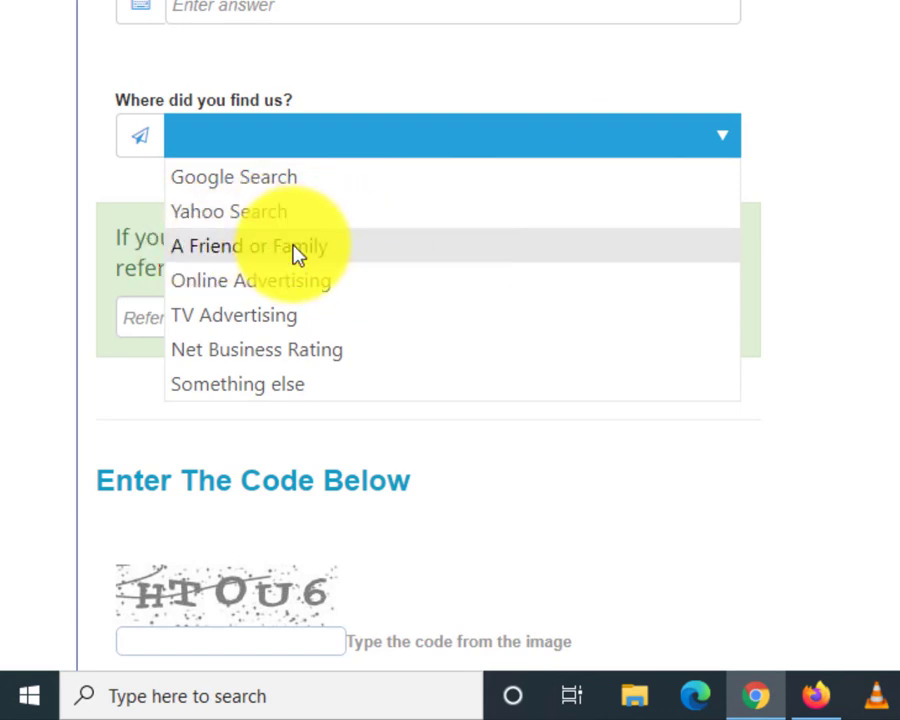
pyautogui.click(317, 253)
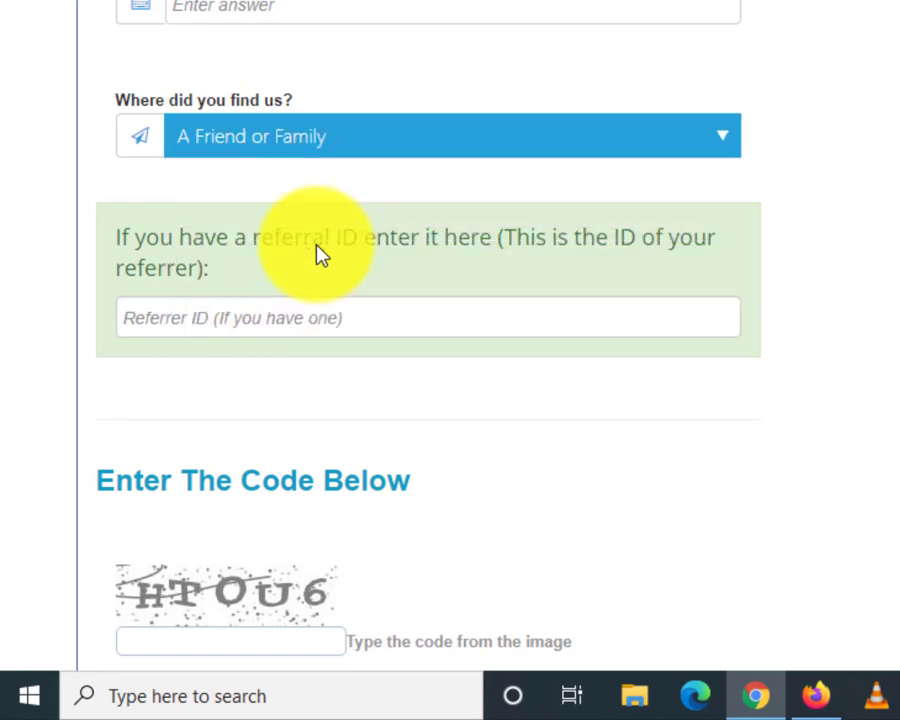
pyautogui.click(350, 186)
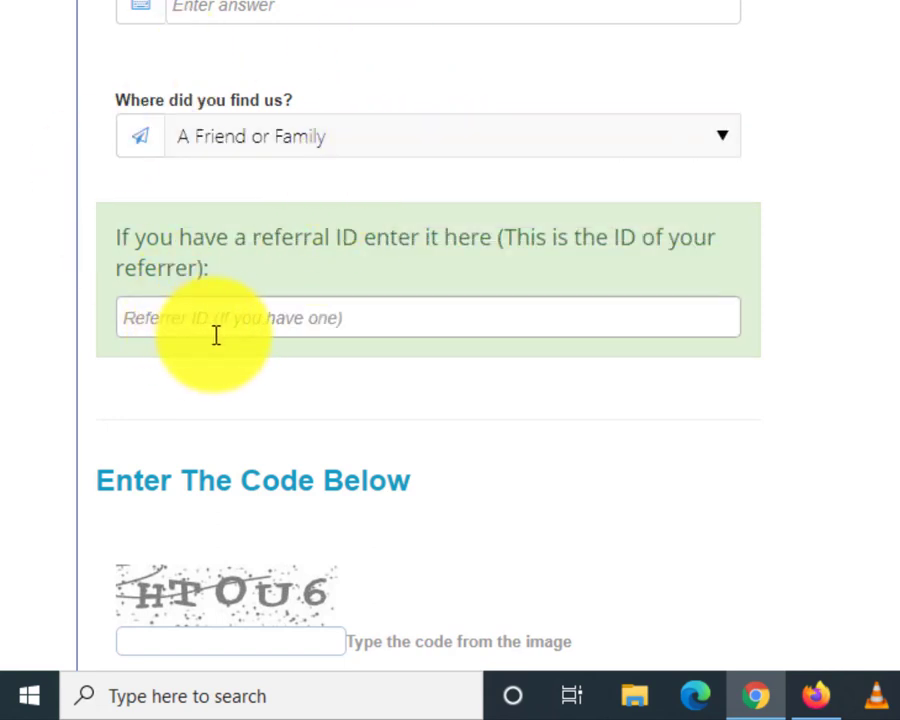
# - Examine the optional referrer ID field and the image code section below it
pyautogui.click(275, 318)
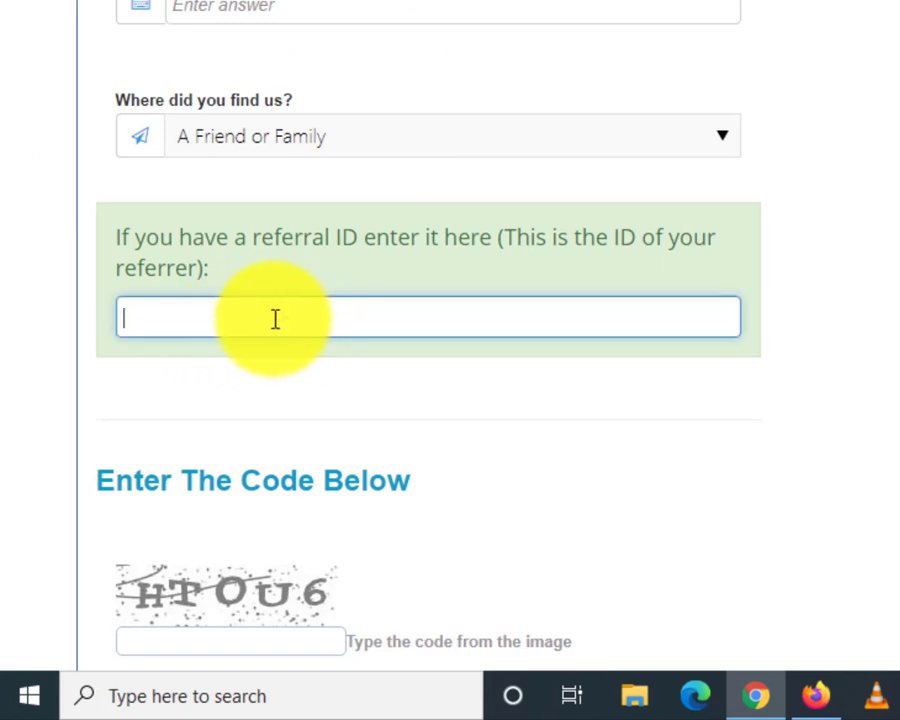
pyautogui.rightClick(270, 314)
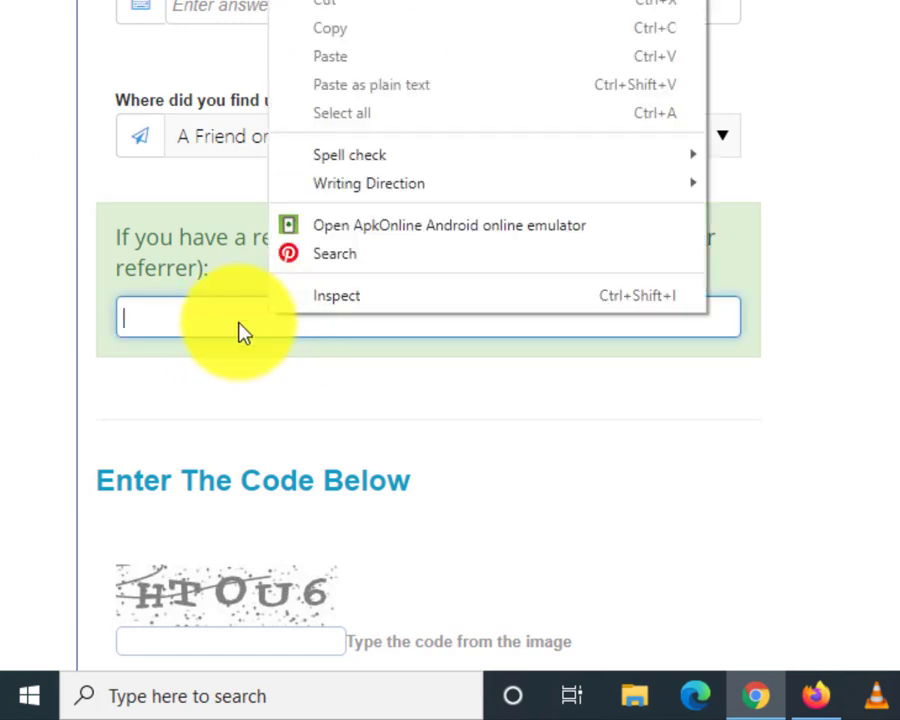
pyautogui.click(308, 362)
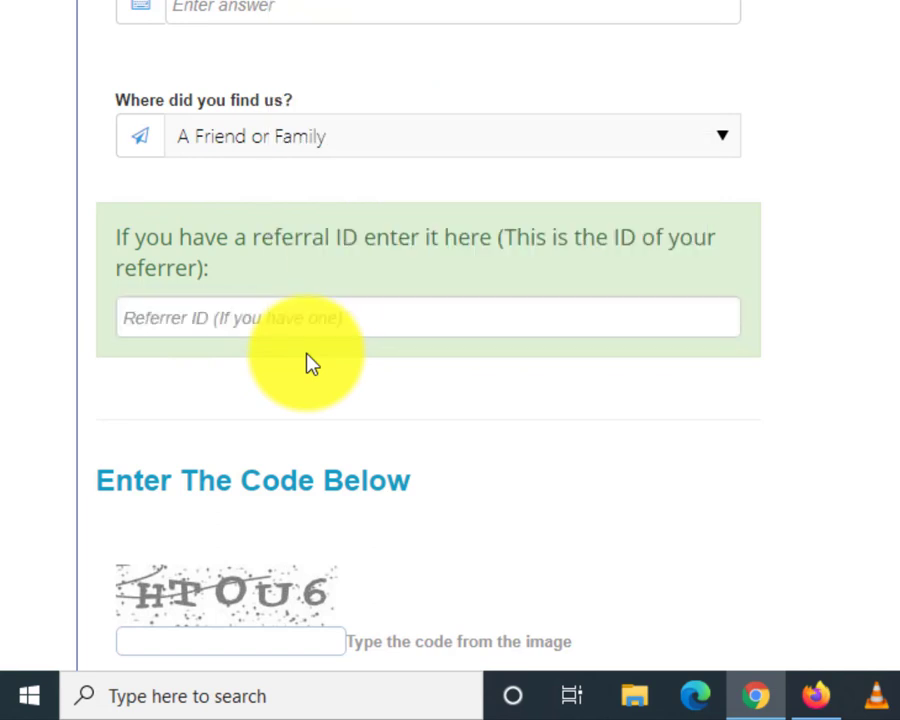
pyautogui.scroll(-2, 321, 362)
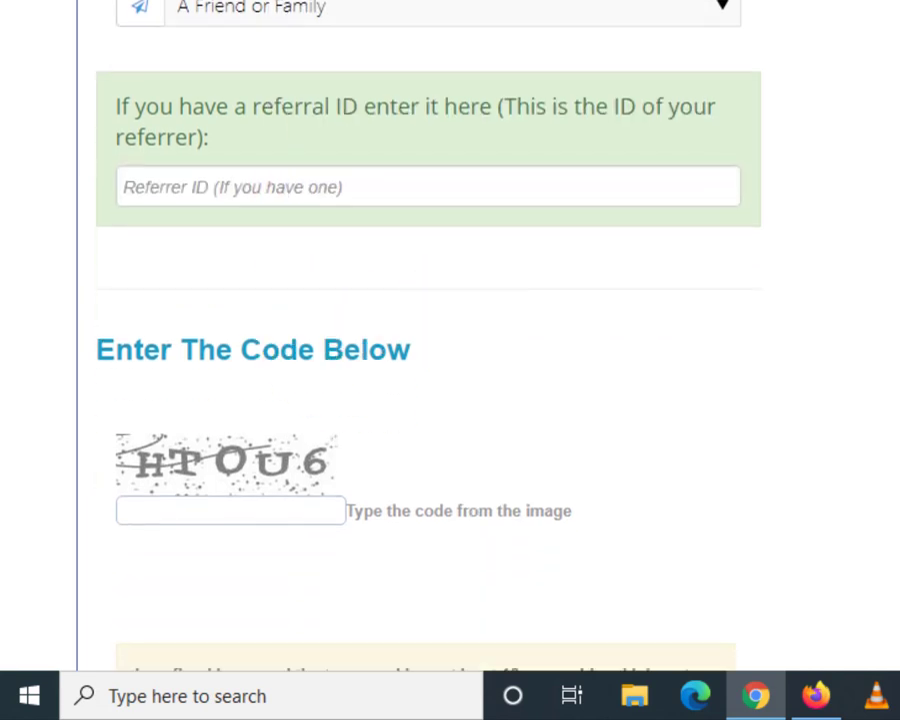
pyautogui.click(298, 187)
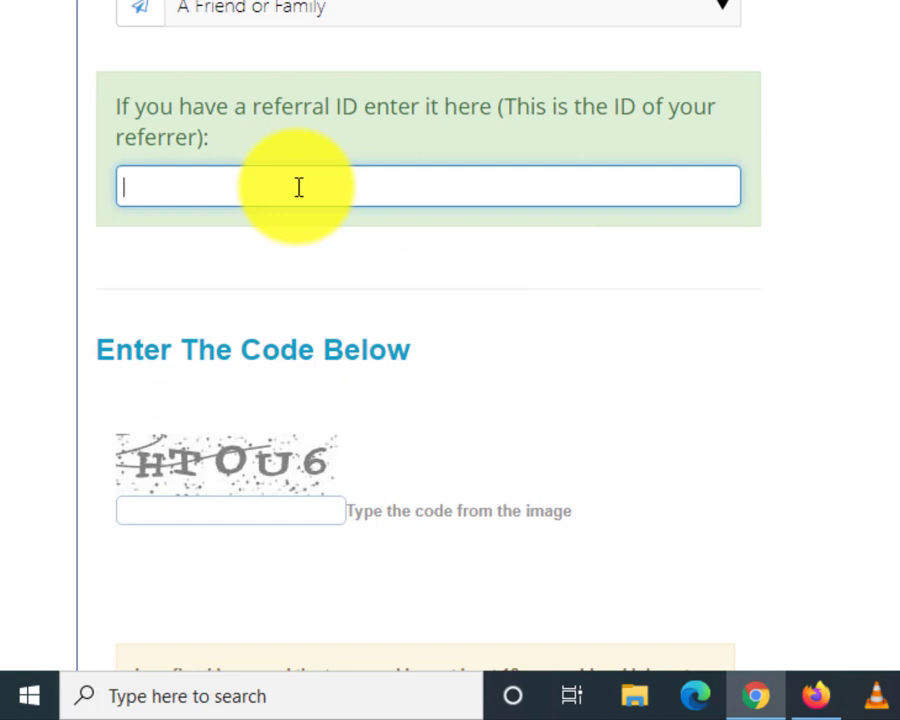
pyautogui.scroll(-4, 516, 344)
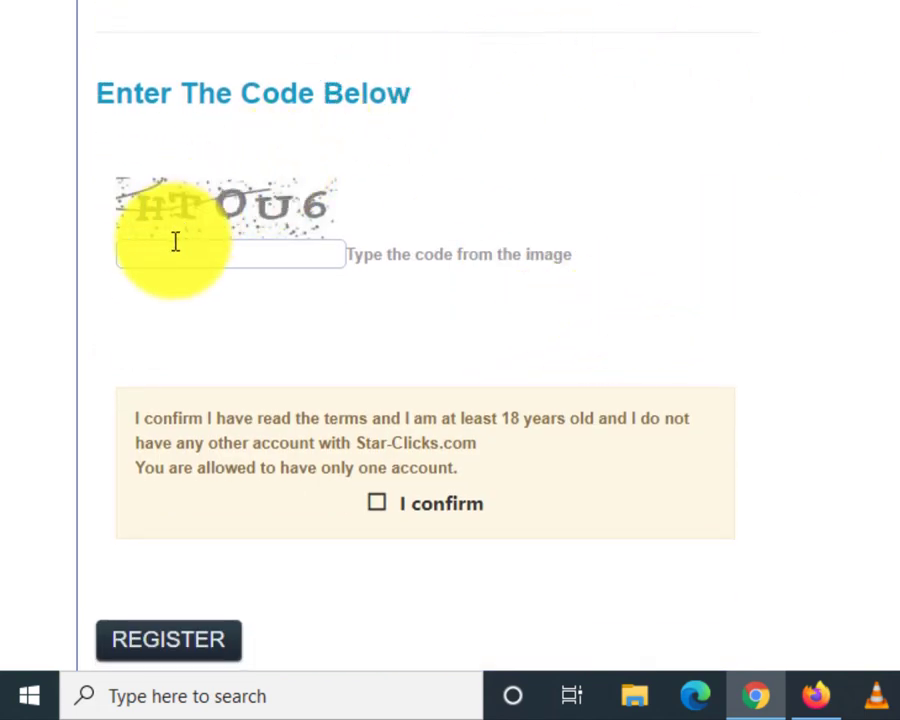
# - Go to the image code field and tick the confirmation of the terms, minimum age and single account
pyautogui.click(175, 245)
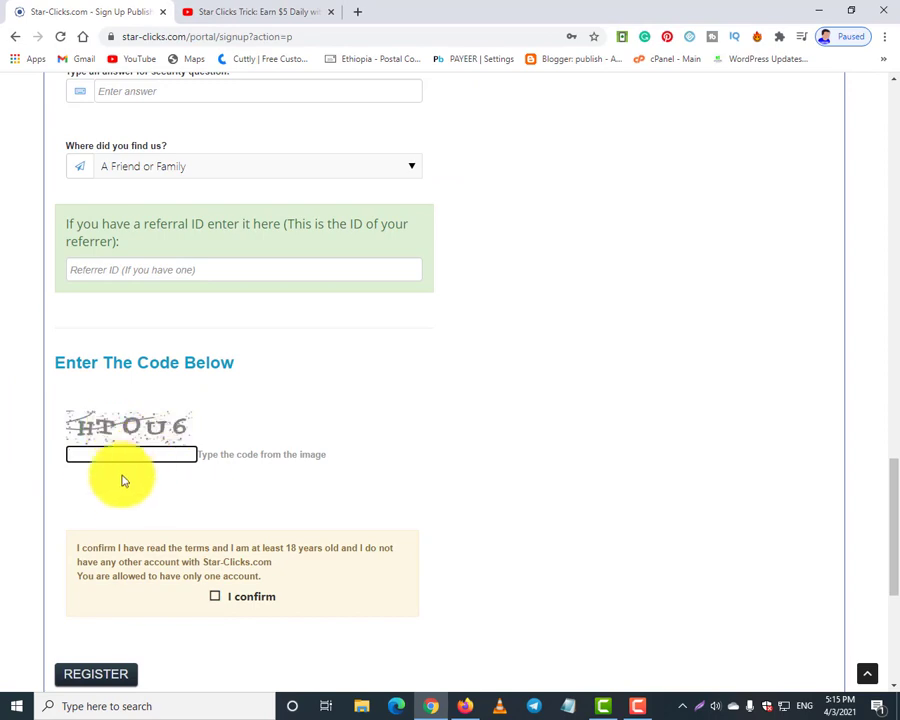
pyautogui.click(215, 598)
pyautogui.scroll(-3, 337, 546)
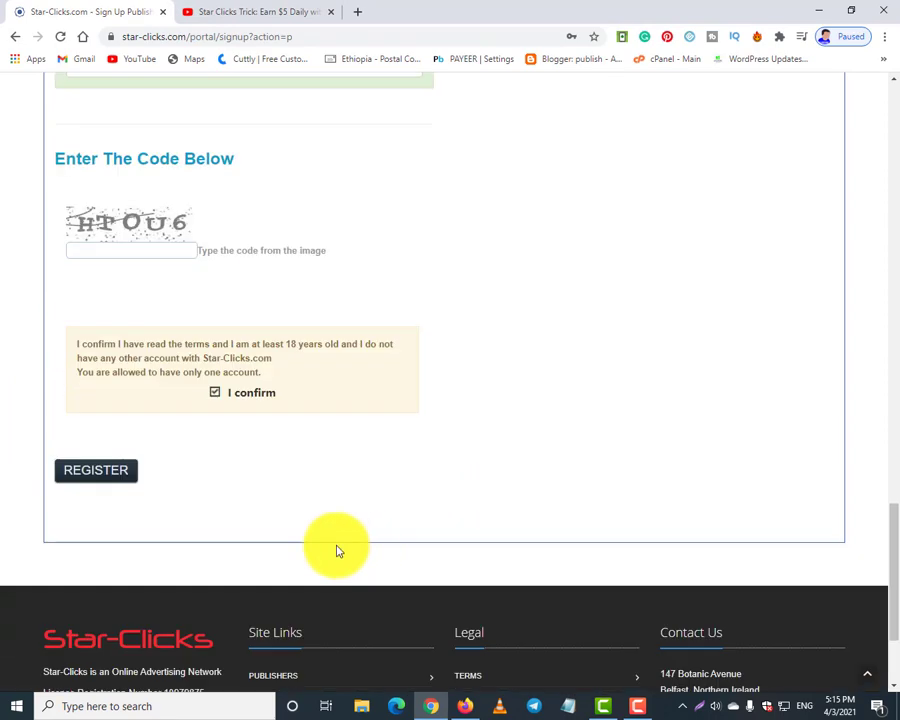
pyautogui.click(75, 446)
# - Leave the sign-up form and sign in to the existing publisher account with the saved e-mail address and password
pyautogui.scroll(15, 556, 486)
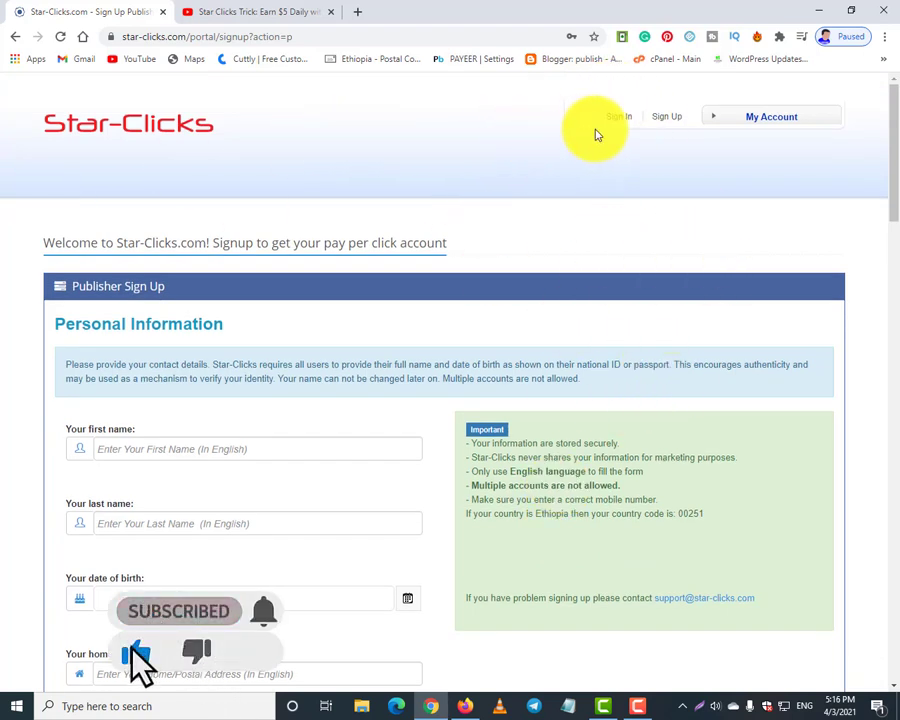
pyautogui.click(620, 122)
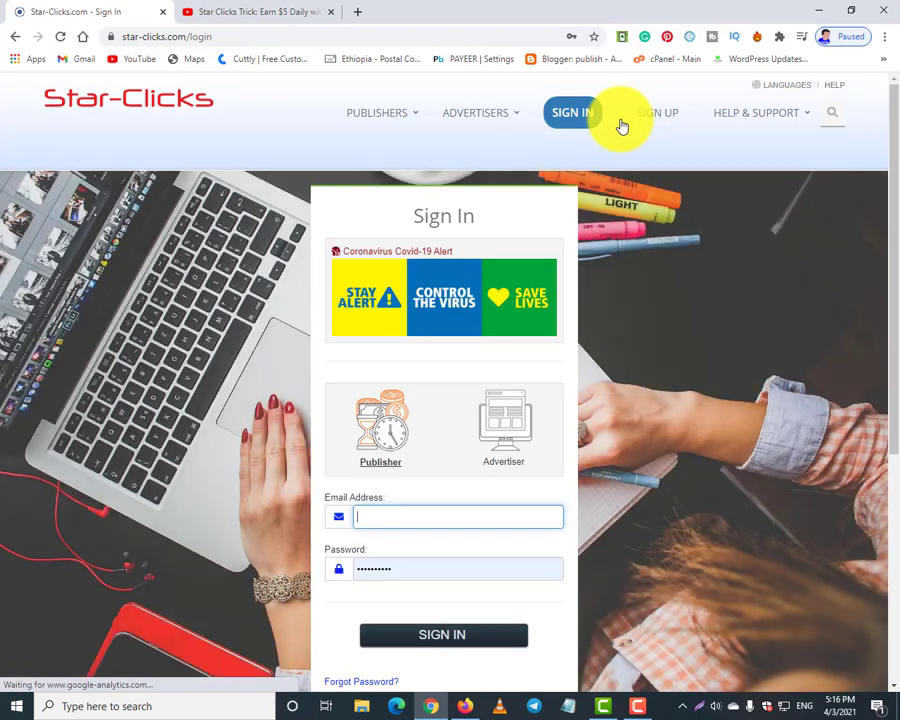
pyautogui.click(403, 515)
pyautogui.click(416, 550)
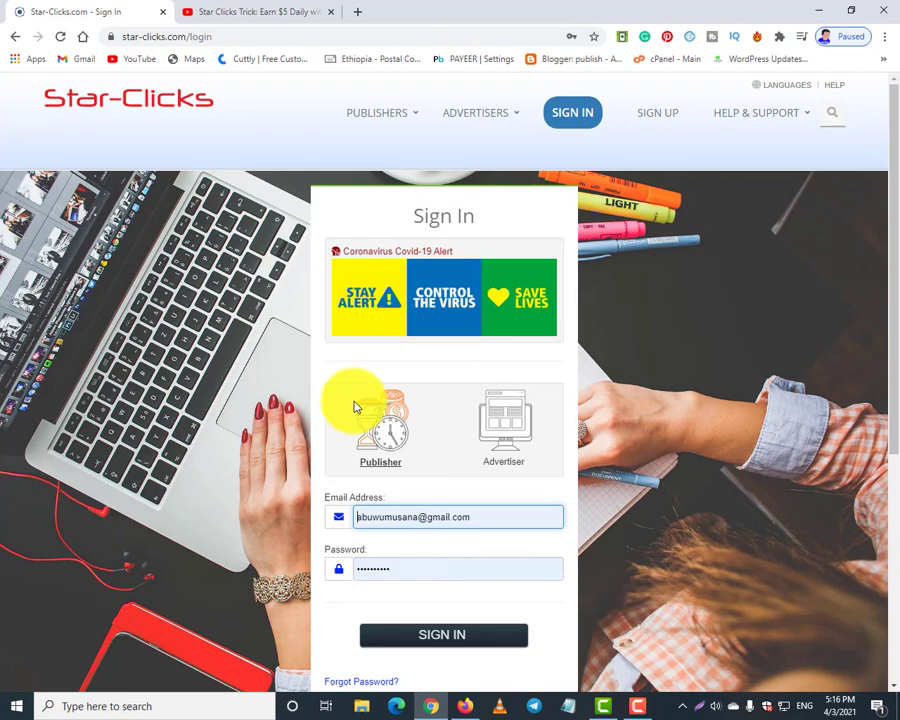
pyautogui.click(437, 640)
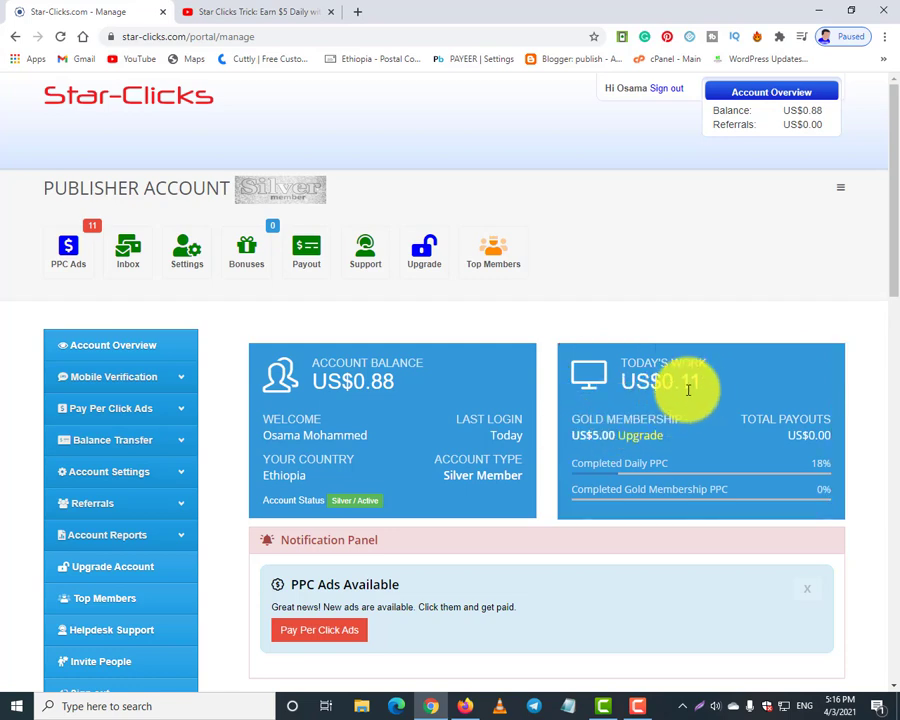
# - View the account upgrade page from the publisher account overview, and return to the overview
pyautogui.scroll(-1, 636, 430)
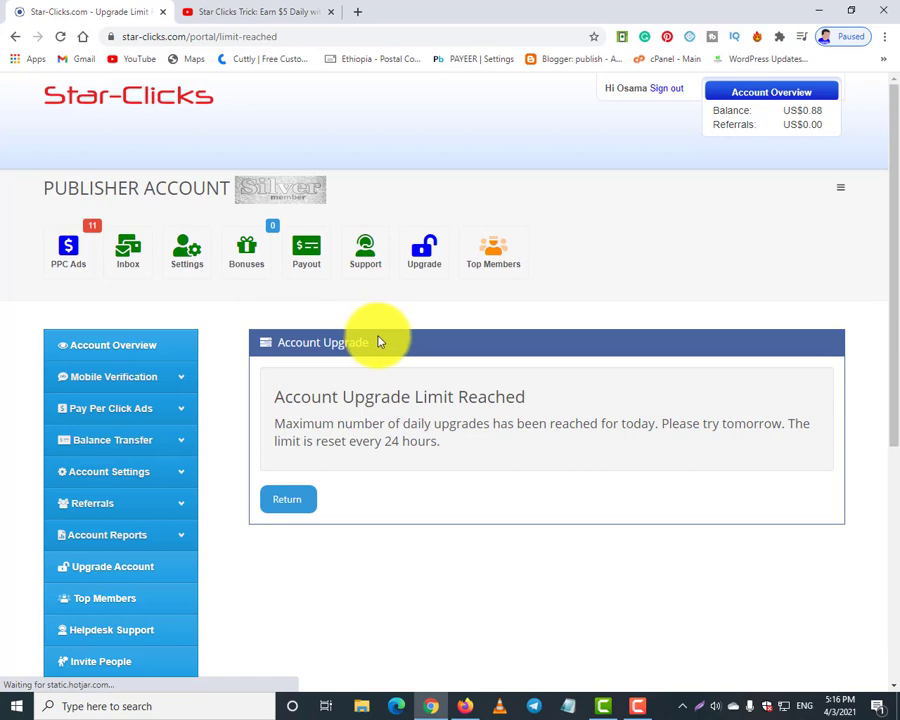
pyautogui.scroll(-2, 376, 355)
pyautogui.scroll(1, 300, 400)
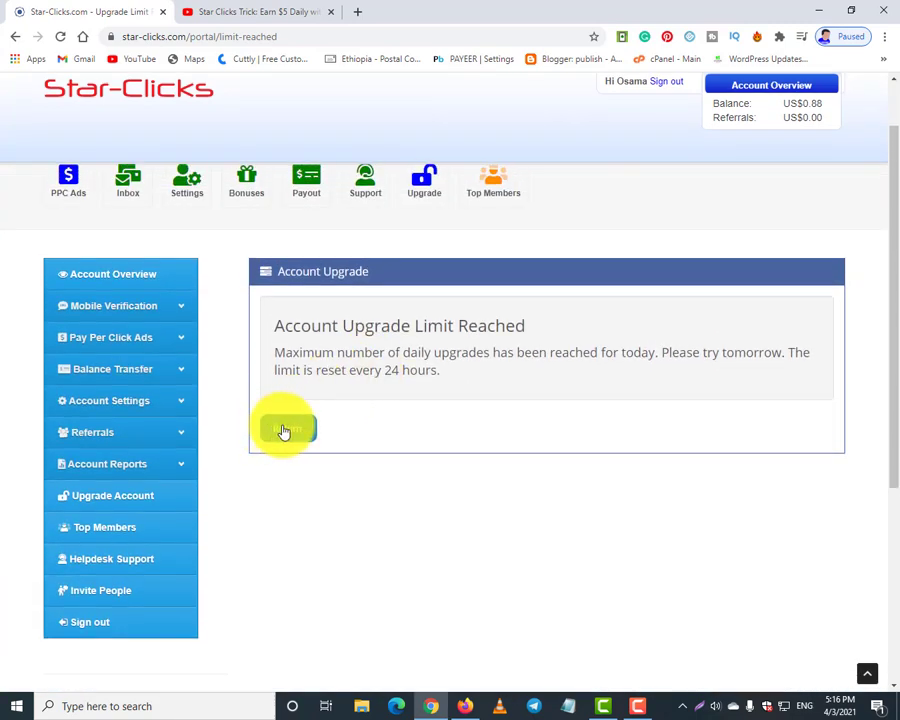
pyautogui.click(286, 430)
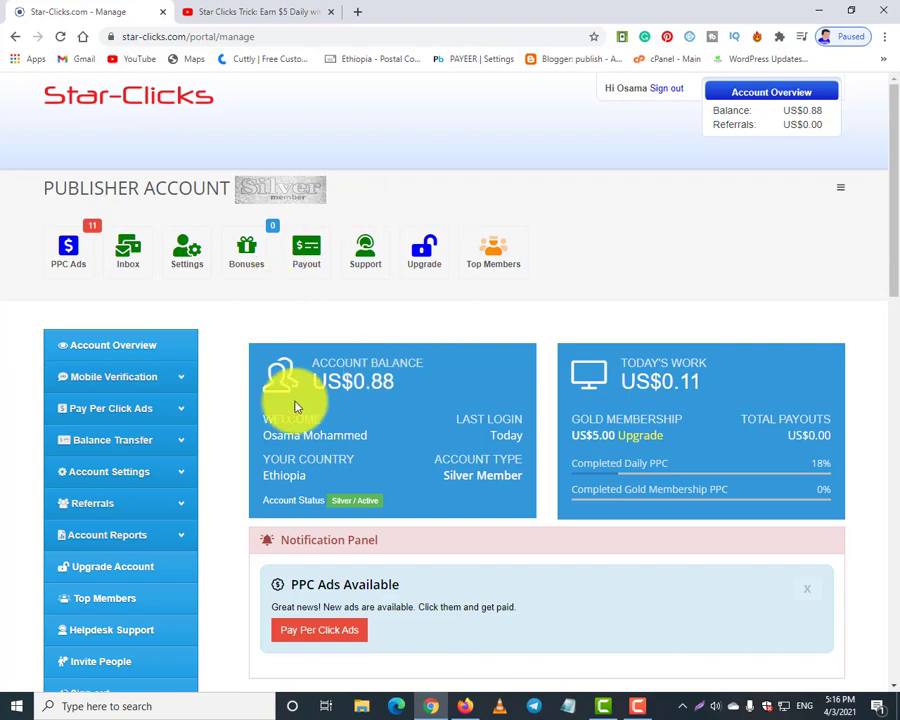
# - Open the PPC ads page from the account overview and look through the available Silver Membership ads
pyautogui.scroll(-1, 312, 412)
pyautogui.scroll(-2, 596, 464)
pyautogui.scroll(2, 600, 450)
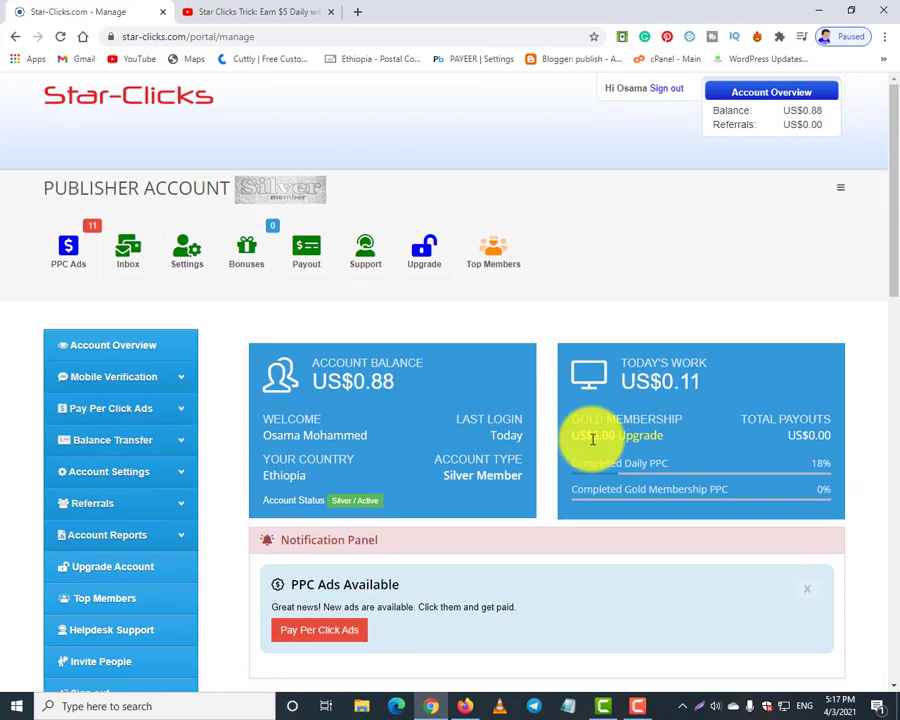
pyautogui.scroll(-3, 590, 438)
pyautogui.scroll(3, 584, 442)
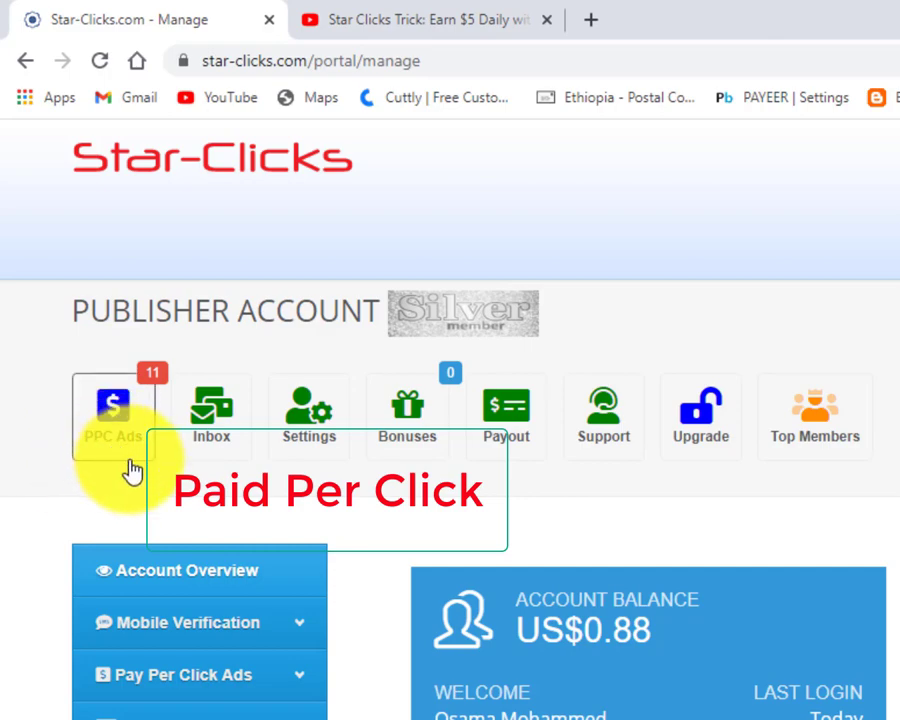
pyautogui.click(117, 408)
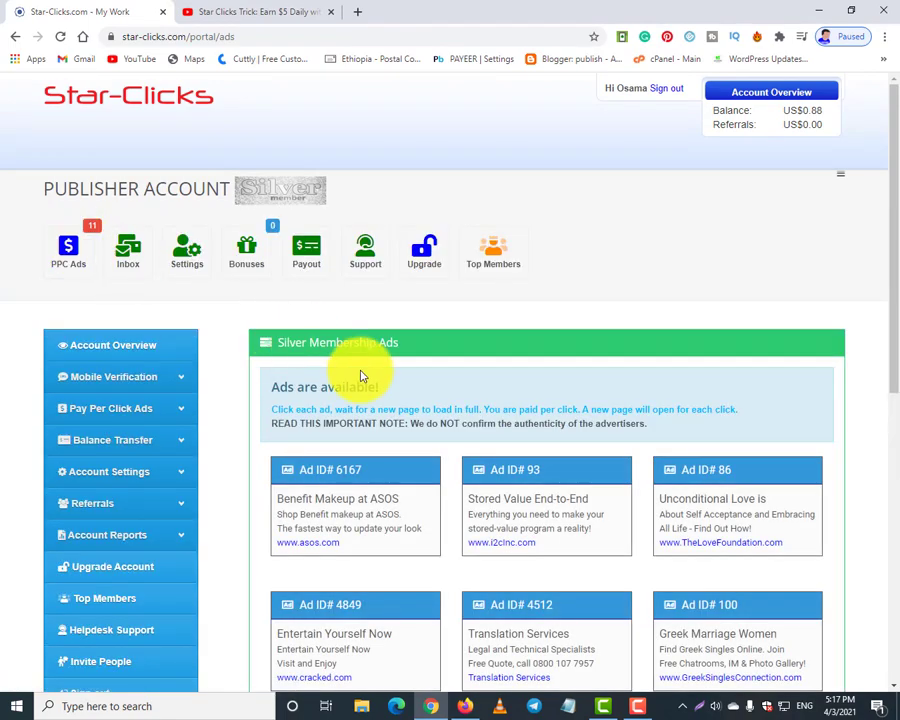
pyautogui.scroll(-3, 380, 390)
pyautogui.scroll(2, 560, 420)
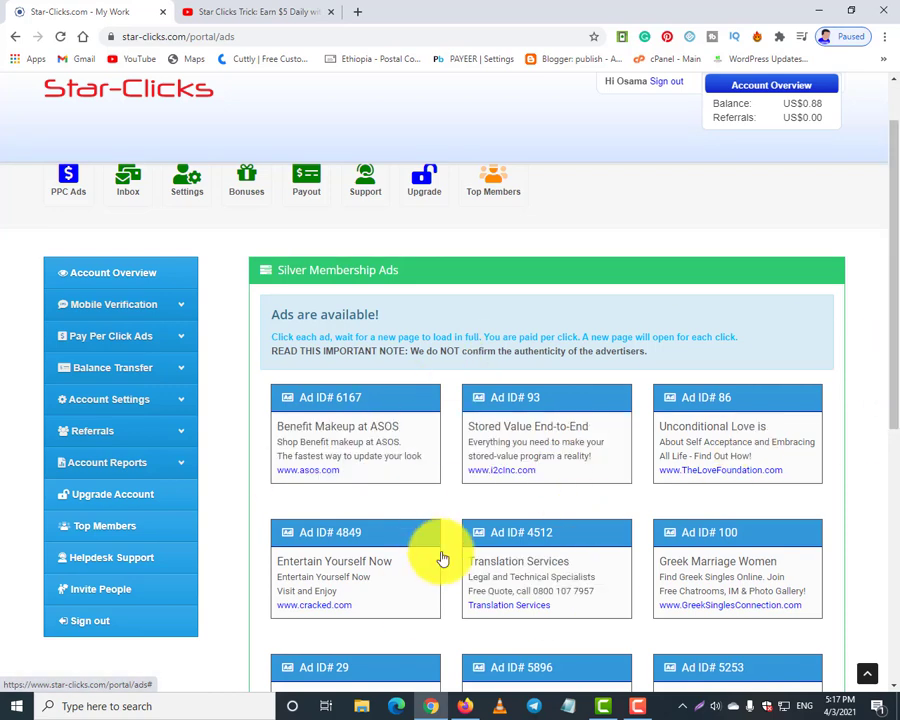
pyautogui.scroll(1, 566, 437)
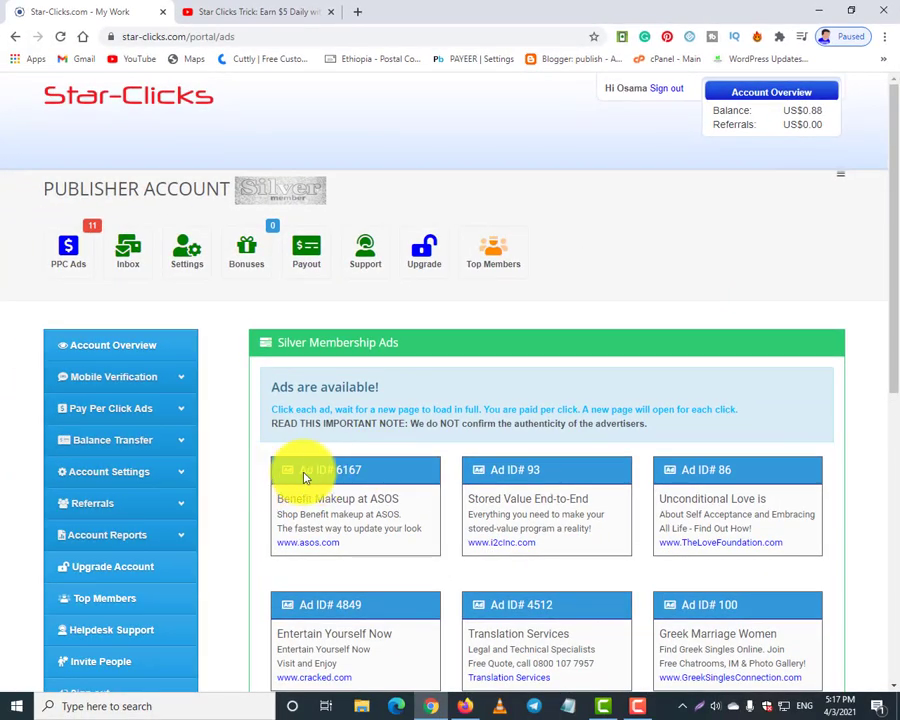
# - Visit the "Benefit Makeup at ASOS" ad, return to the Silver Membership ads list and close the advertiser's page
pyautogui.click(322, 520)
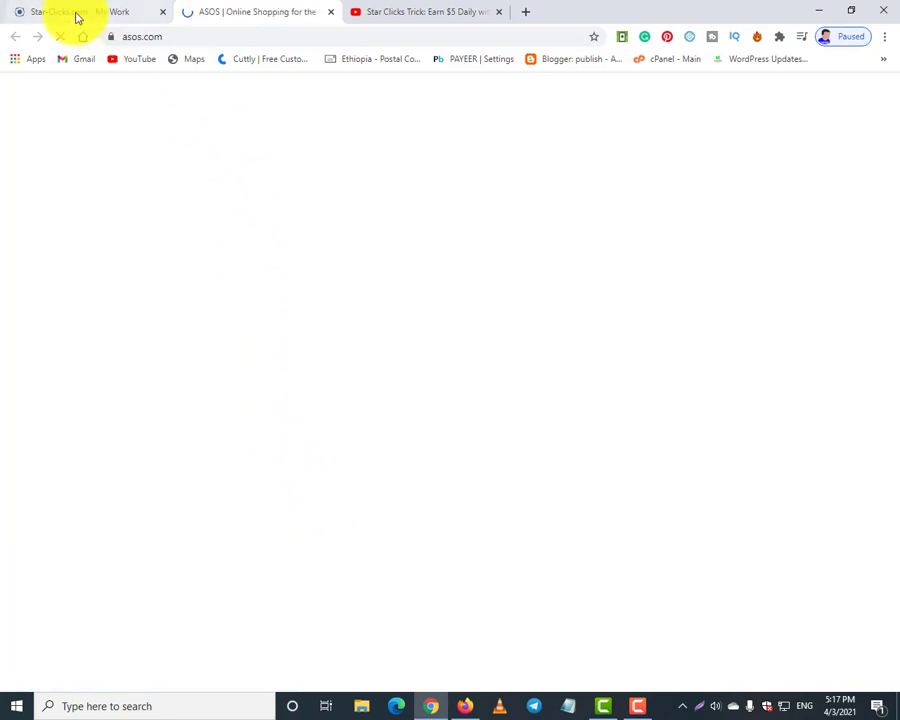
pyautogui.click(77, 14)
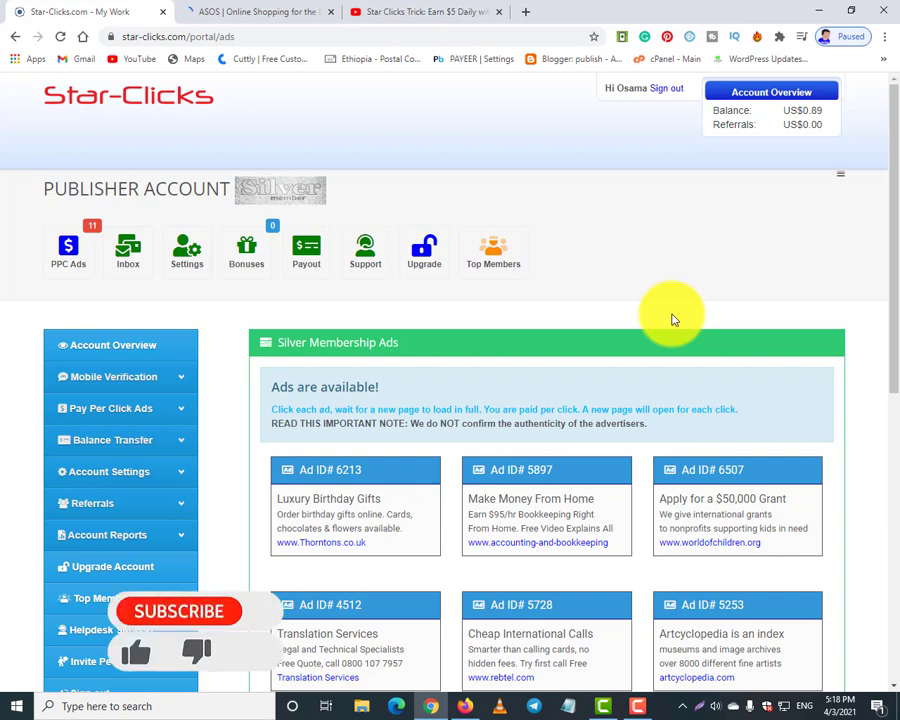
pyautogui.click(337, 12)
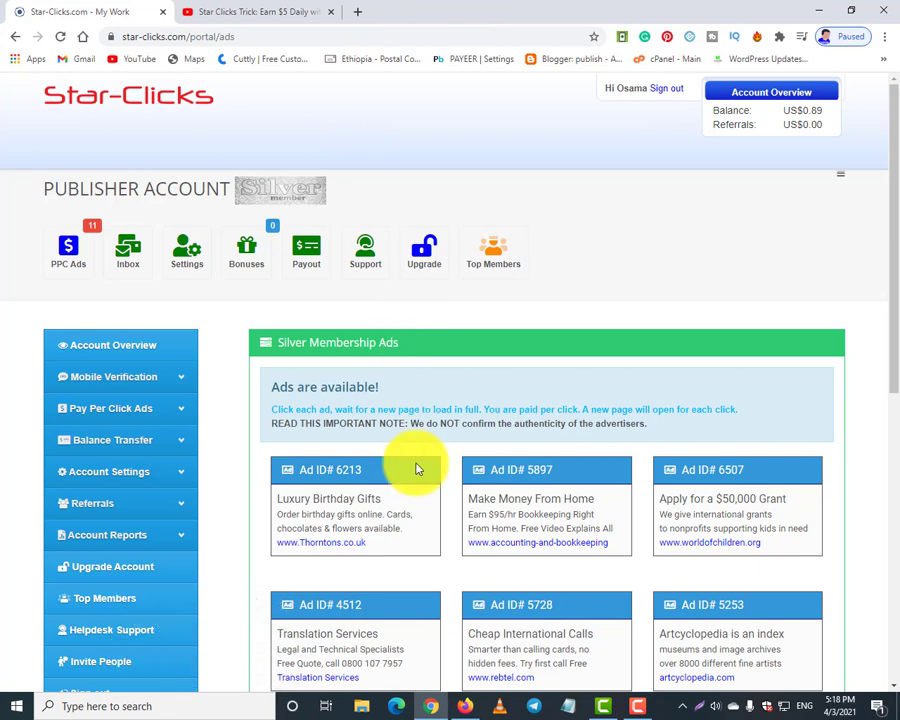
# - Look through the remaining ads, then return to the account overview and review the account type and last 7 days activity
pyautogui.scroll(-1, 540, 507)
pyautogui.scroll(-1, 537, 510)
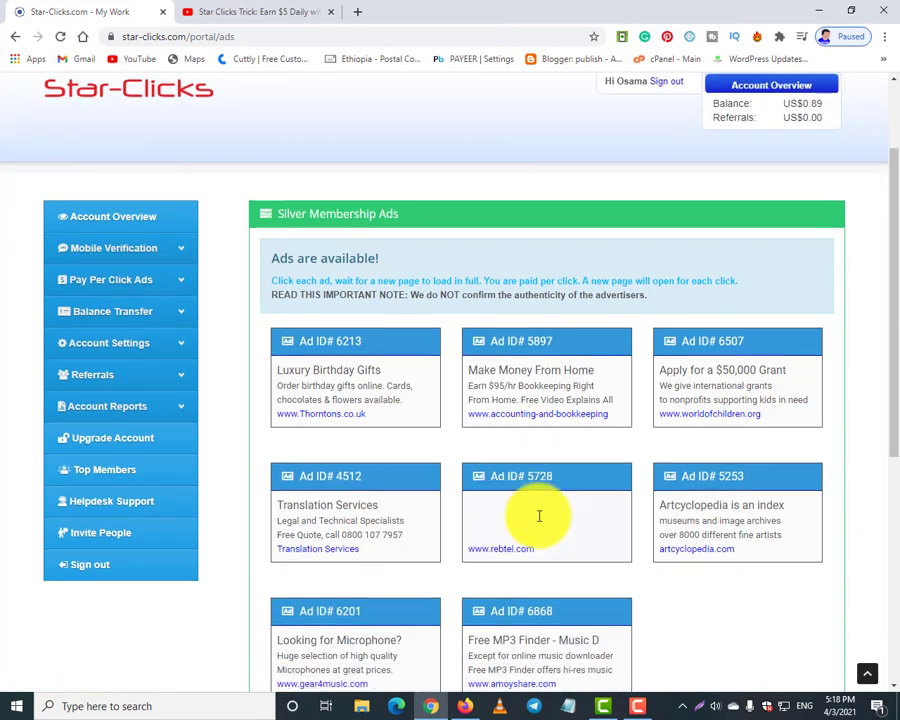
pyautogui.scroll(2, 356, 444)
pyautogui.click(130, 345)
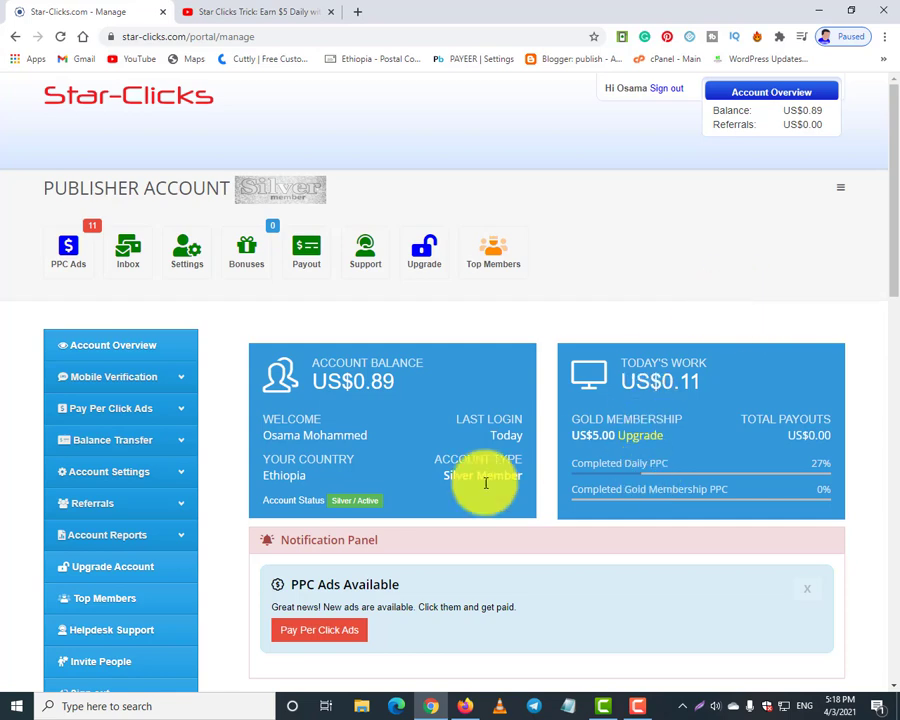
pyautogui.moveTo(445, 478); pyautogui.dragTo(519, 478)
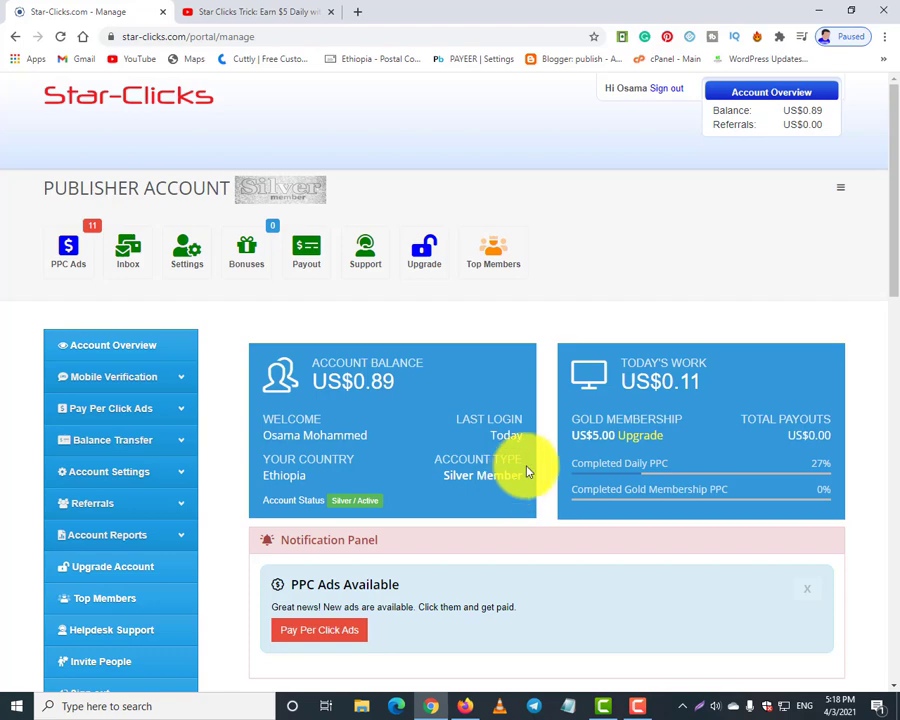
pyautogui.scroll(-2, 527, 472)
pyautogui.scroll(-1, 465, 444)
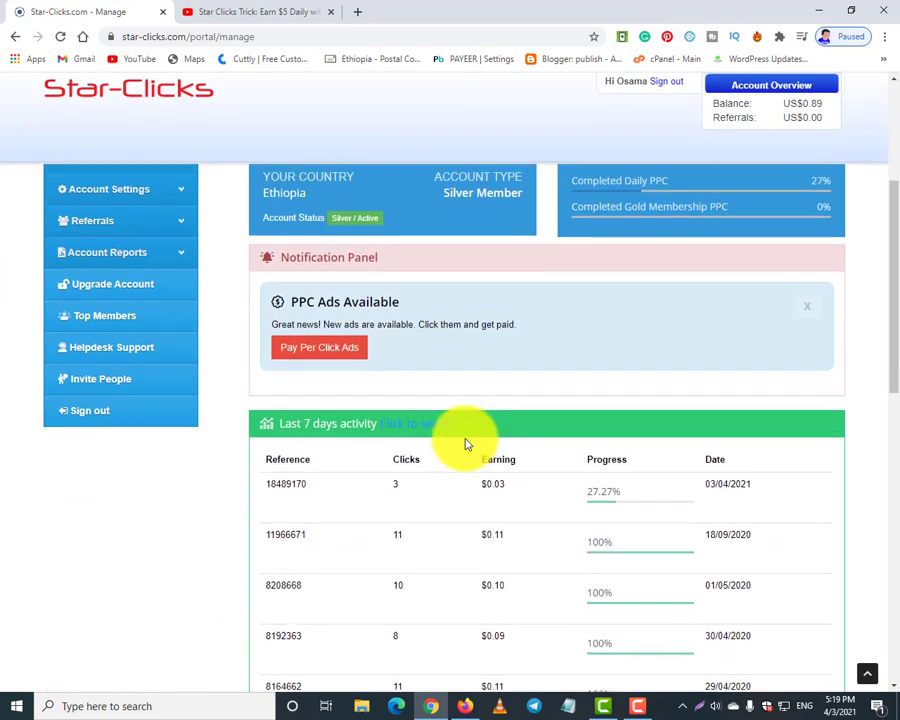
pyautogui.scroll(3, 465, 444)
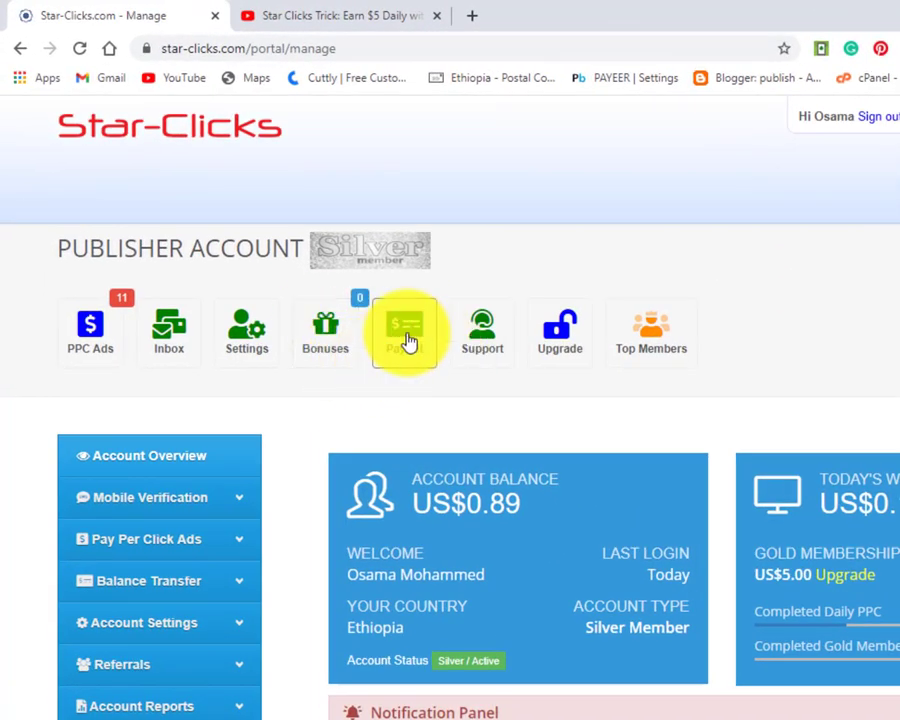
# - Open the Balance Withdrawal Form and choose Paypal as the payout method
pyautogui.click(406, 338)
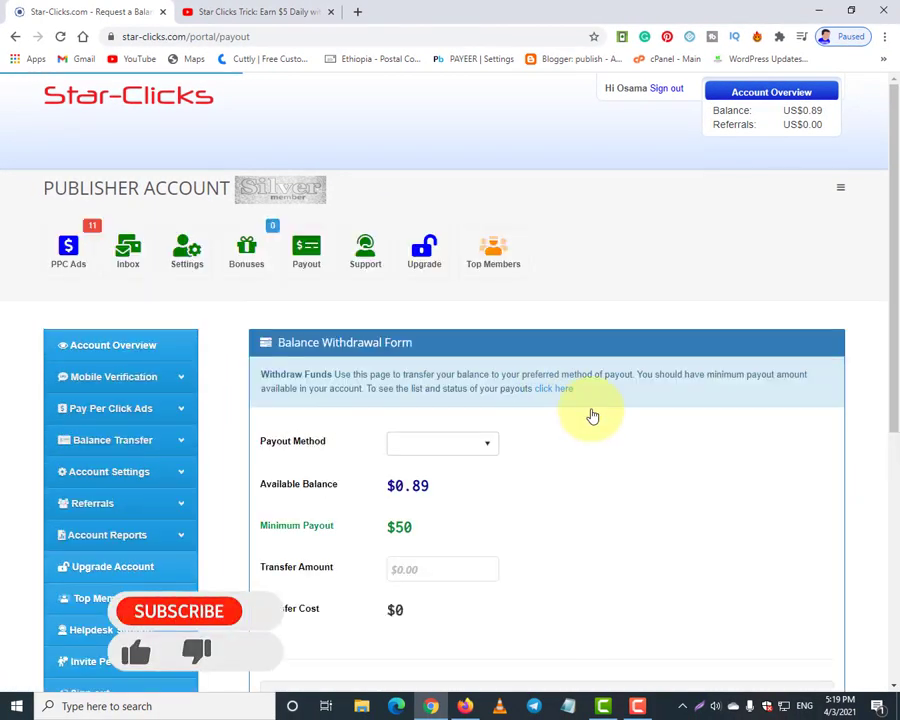
pyautogui.scroll(-1, 636, 457)
pyautogui.scroll(-1, 636, 457)
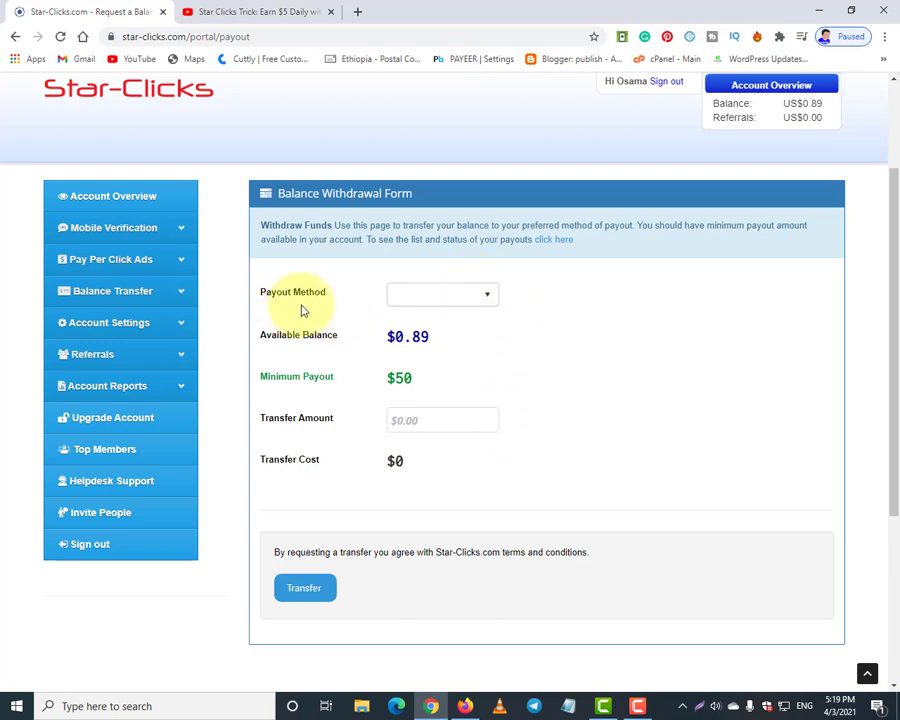
pyautogui.click(488, 298)
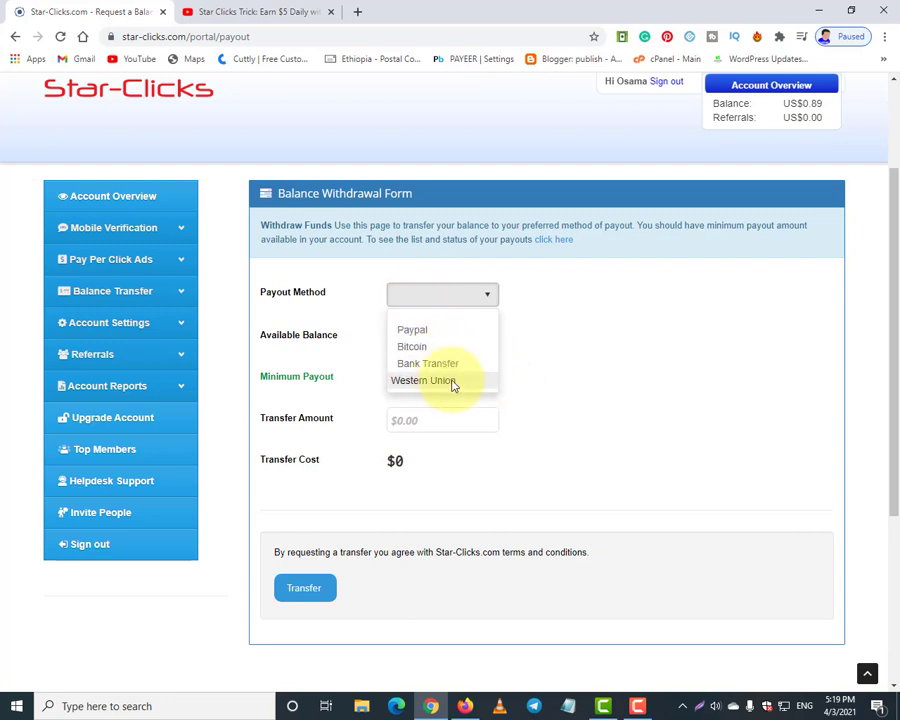
pyautogui.click(418, 331)
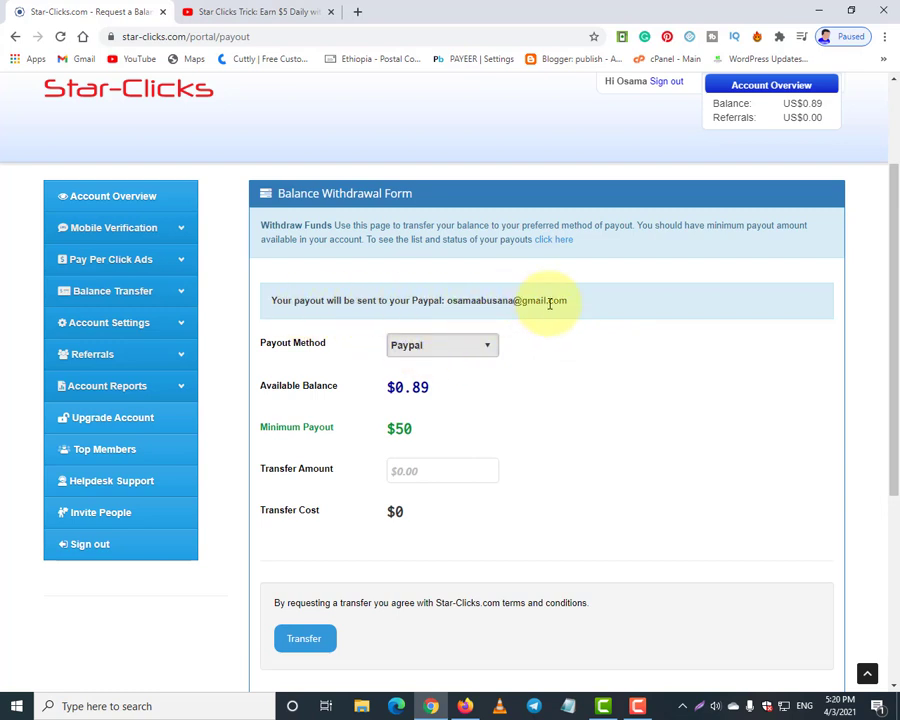
# - Review the PayPal payout address, minimum payout, transfer amount and transfer request section of the withdrawal form
pyautogui.moveTo(446, 301); pyautogui.dragTo(587, 309)
pyautogui.click(585, 306)
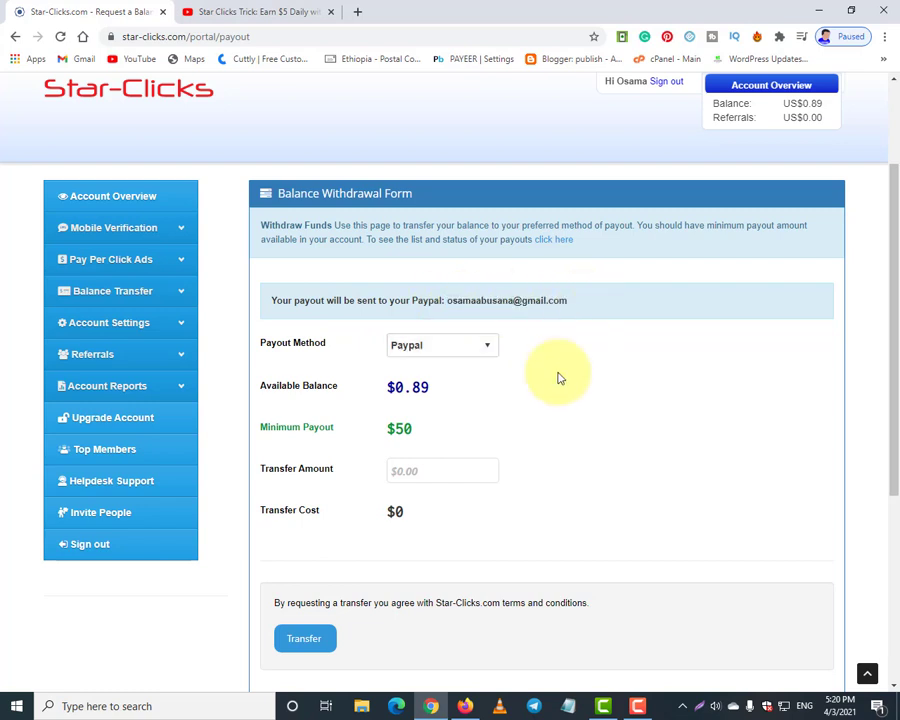
pyautogui.scroll(-1, 560, 378)
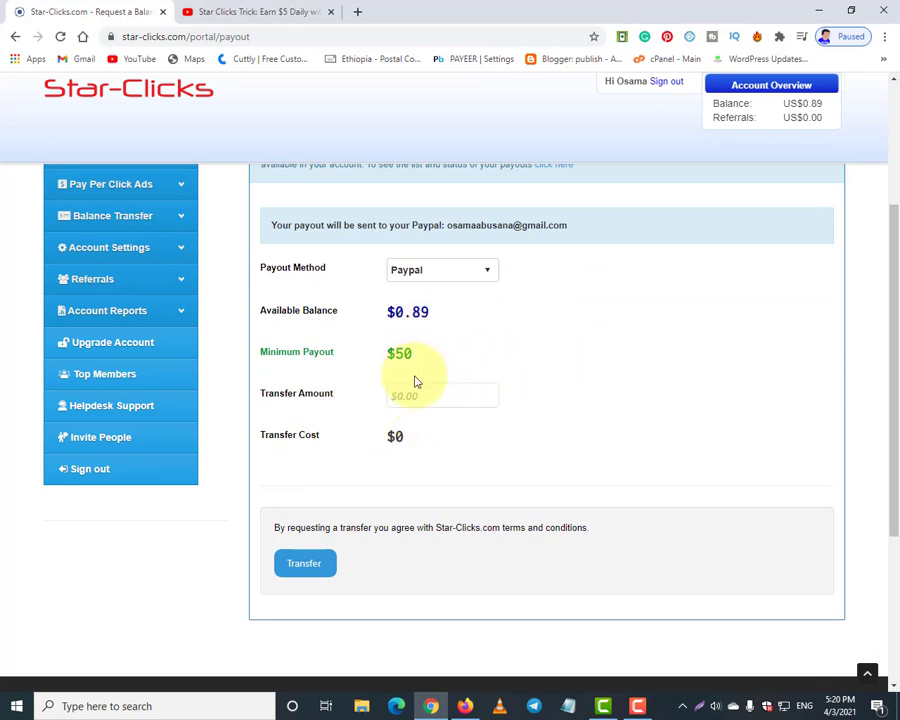
pyautogui.scroll(1, 416, 381)
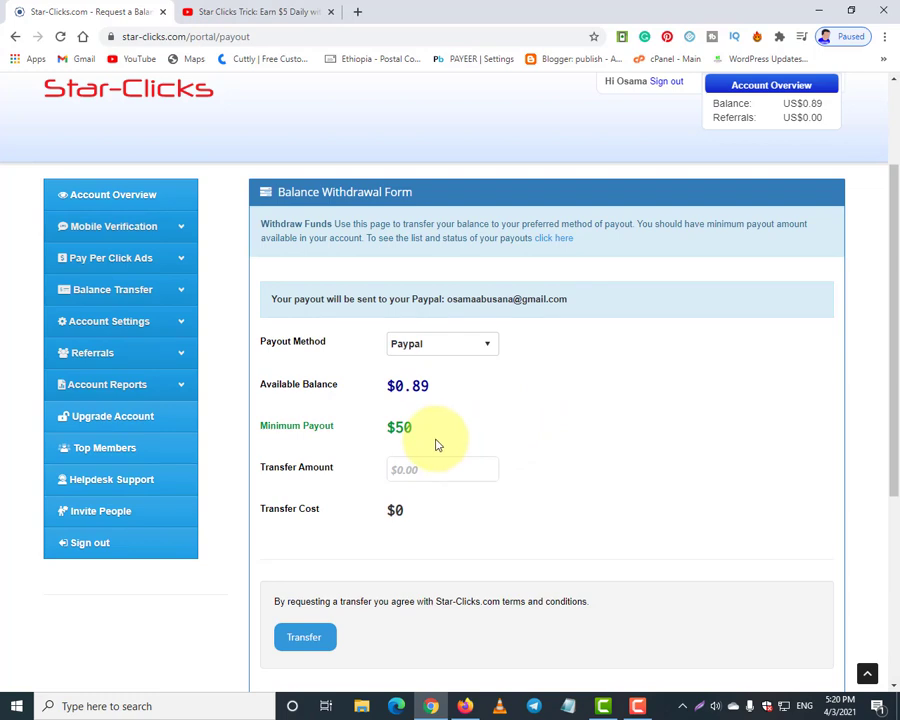
pyautogui.scroll(-2, 420, 446)
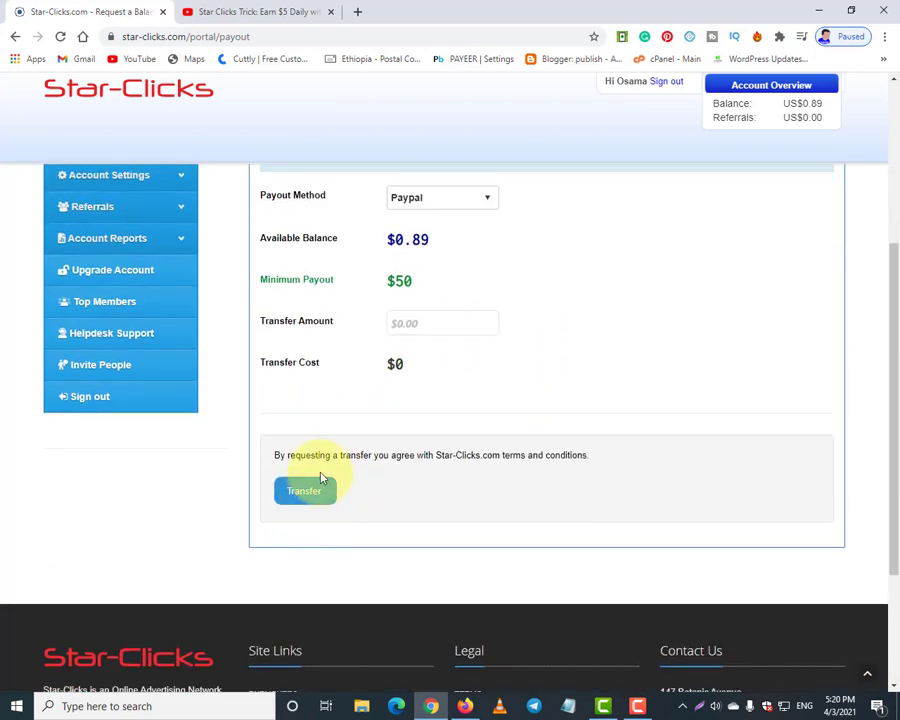
pyautogui.click(287, 503)
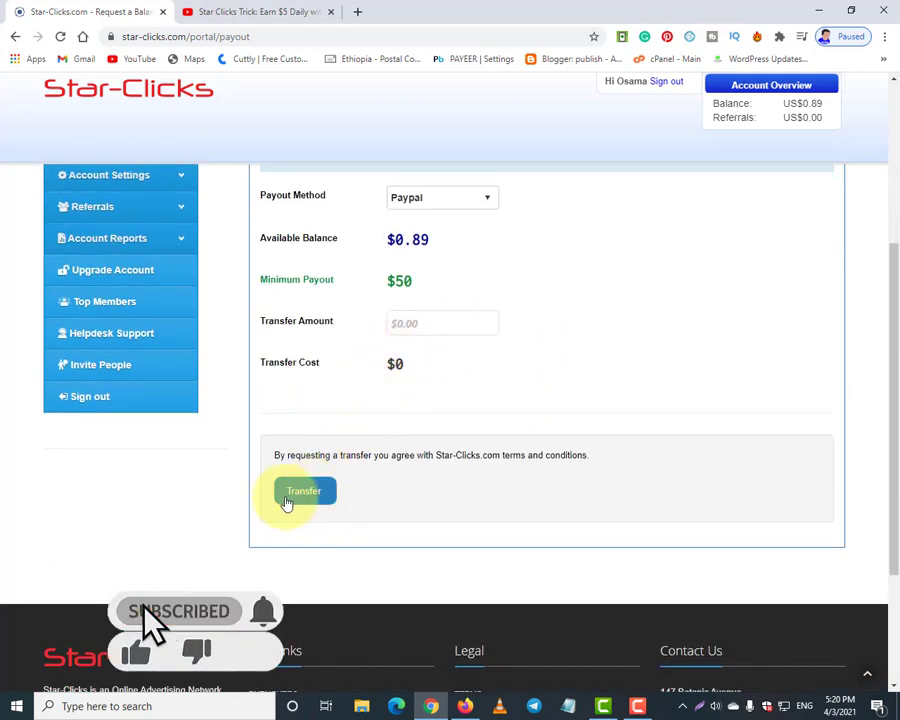
# - View the email and mobile verification status page, and dismiss the browser warning about the Flash Video Downloader extension
pyautogui.scroll(3, 285, 495)
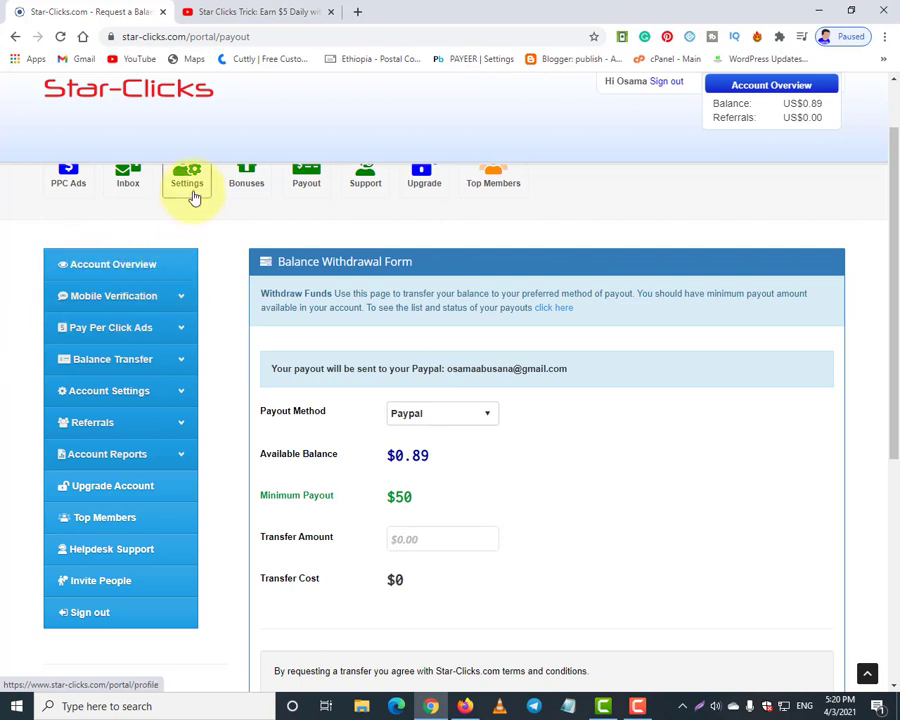
pyautogui.click(180, 300)
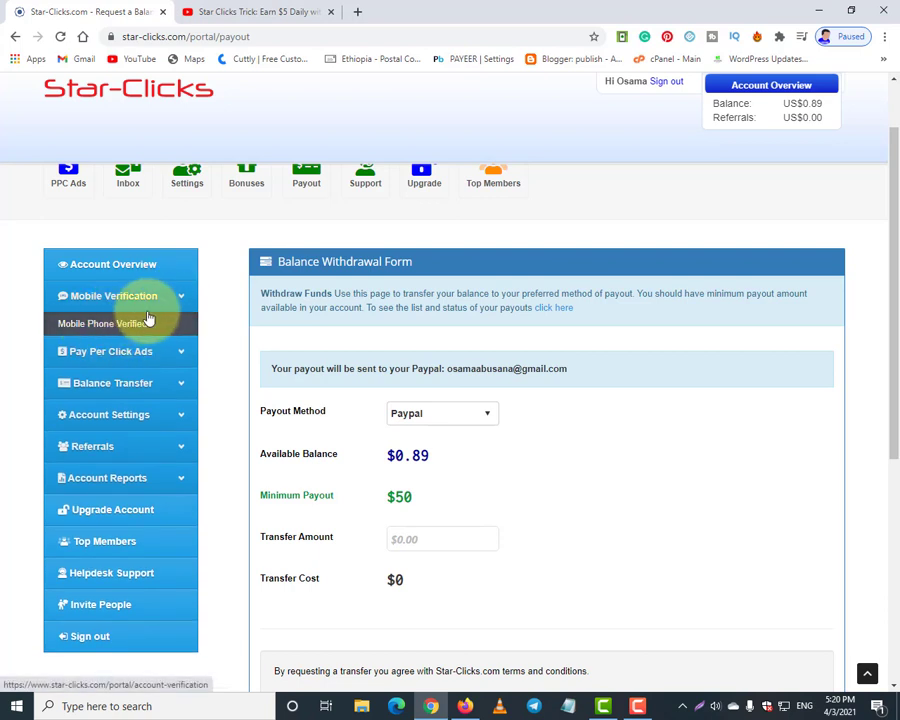
pyautogui.click(117, 325)
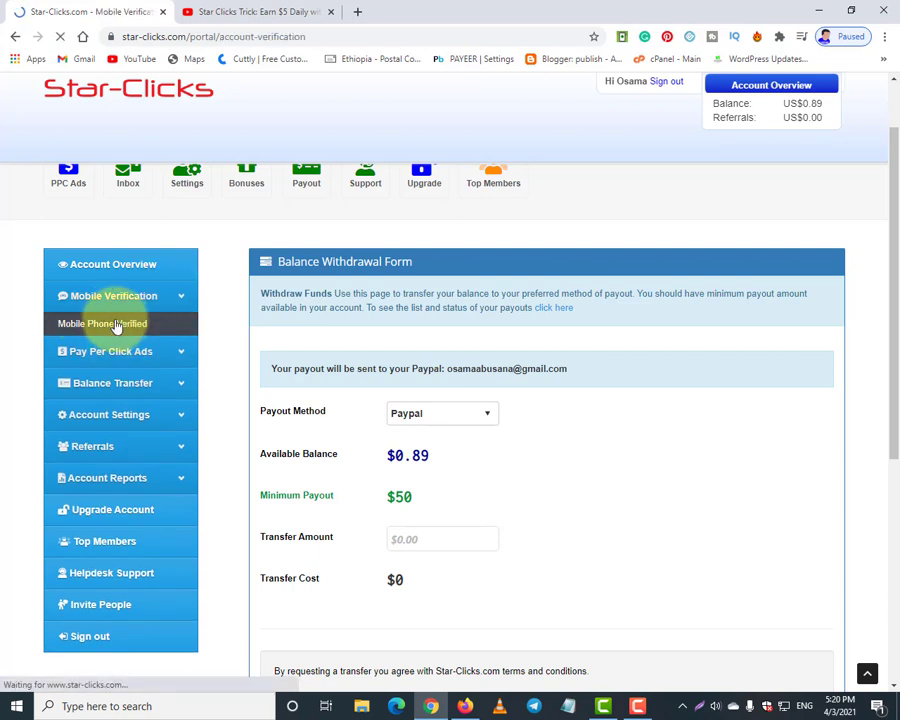
pyautogui.scroll(-1, 540, 478)
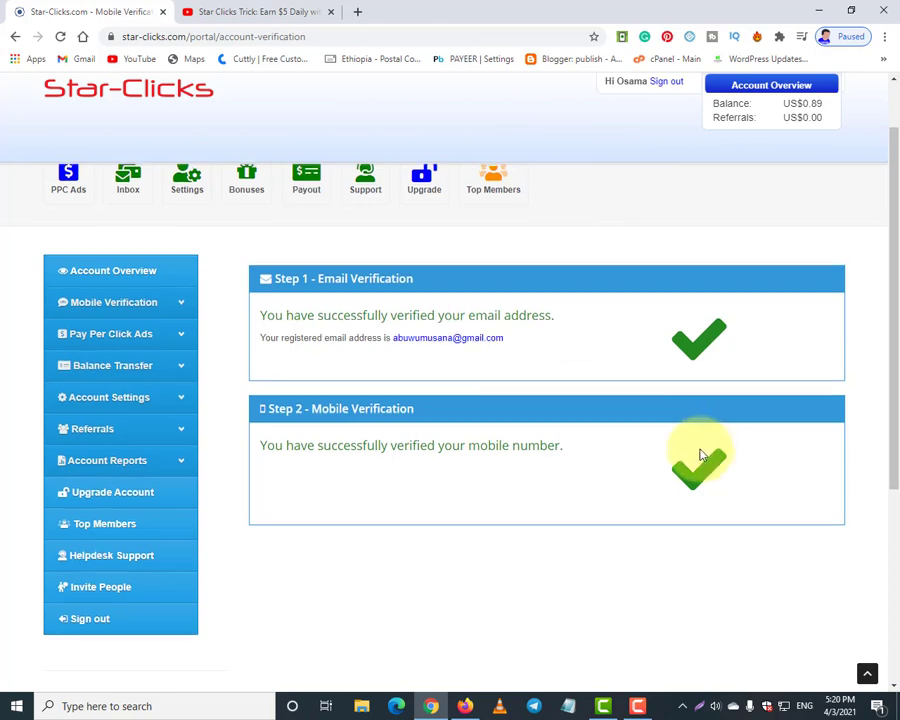
pyautogui.scroll(1, 702, 455)
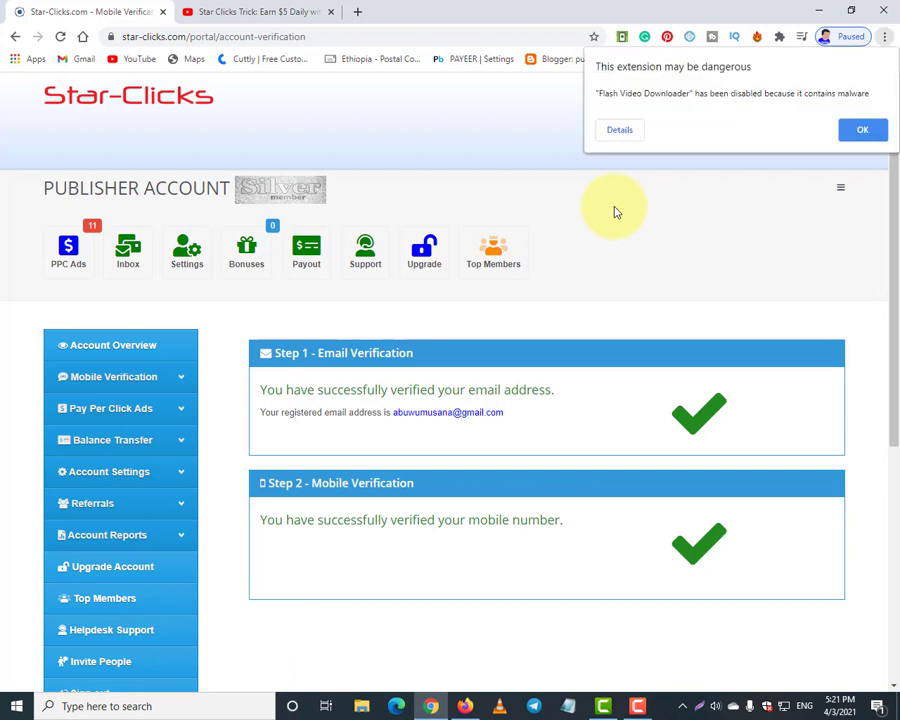
pyautogui.click(861, 129)
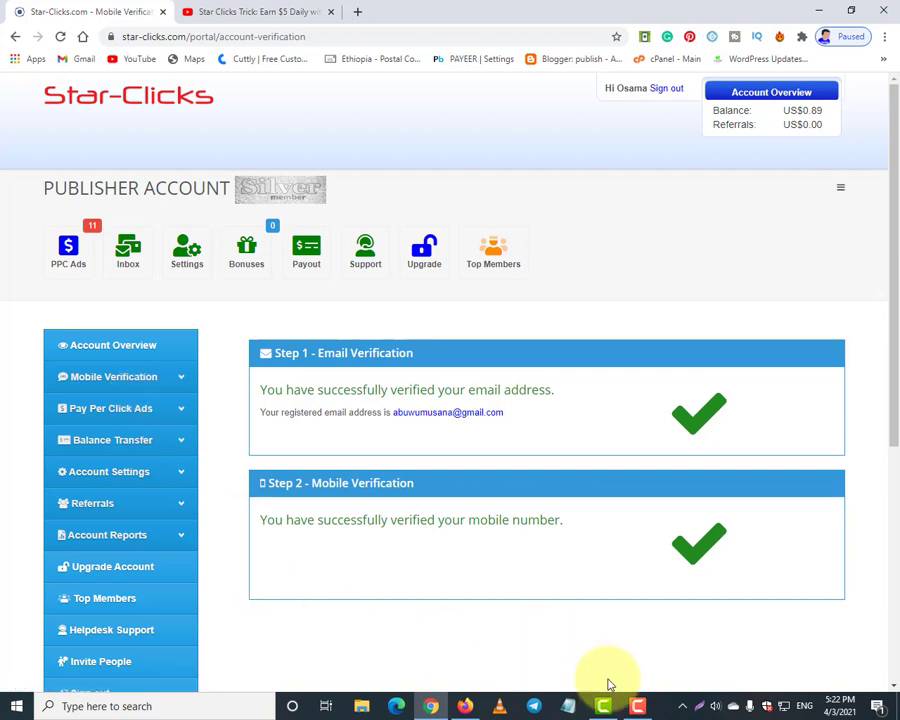
pyautogui.click(637, 703)
pyautogui.click(866, 637)
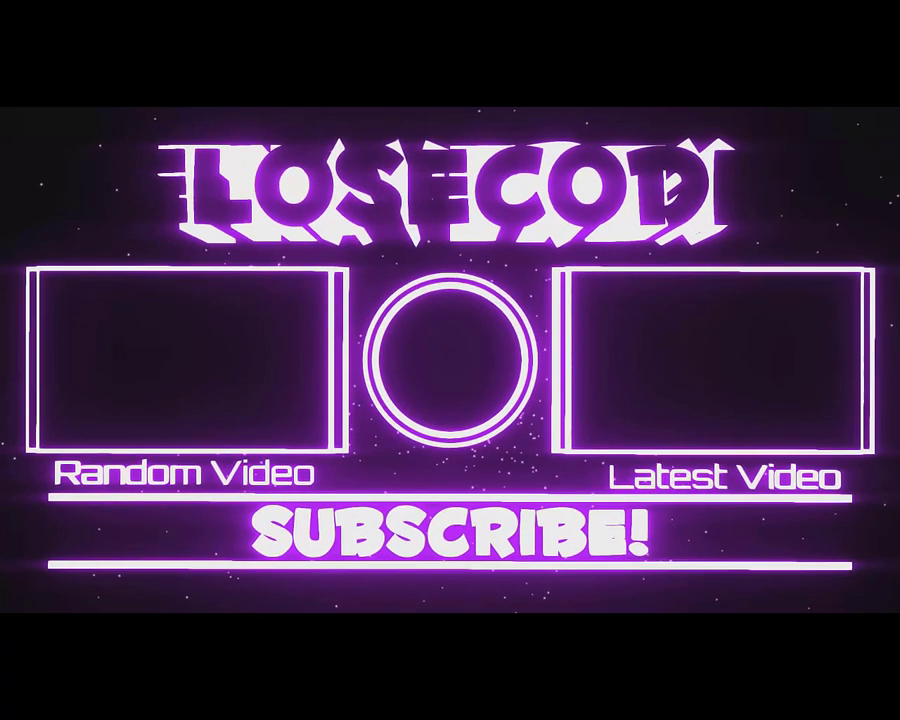